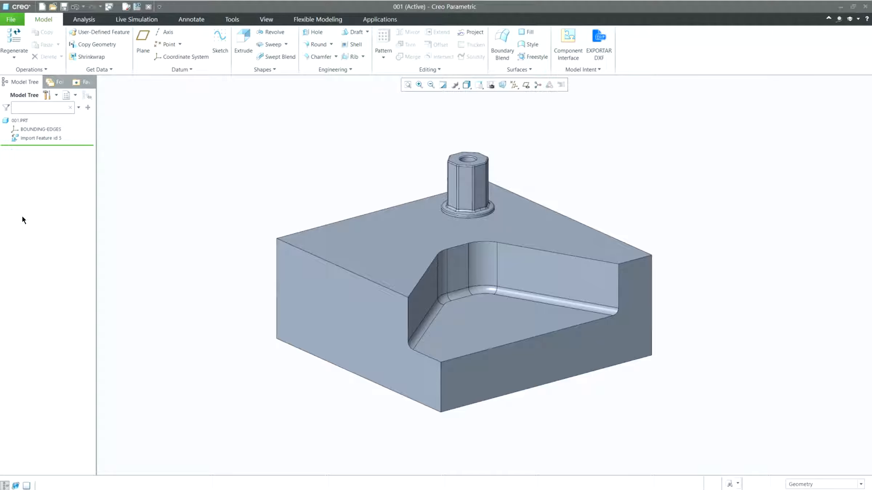
Change the round along the pocket floor's edges to a radius of 10 with Edit Round
{"action": "mouse_move", "coordinate": [99, 175]}
{"action": "middle_mouse_down"}
{"action": "mouse_move", "coordinate": [74, 189]}
{"action": "mouse_move", "coordinate": [93, 176]}
{"action": "middle_mouse_up"}
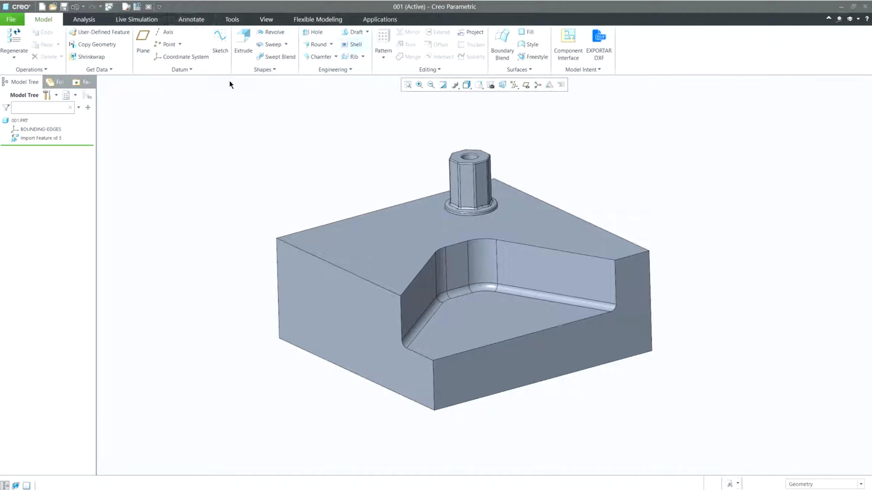
{"action": "left_click", "coordinate": [318, 19]}
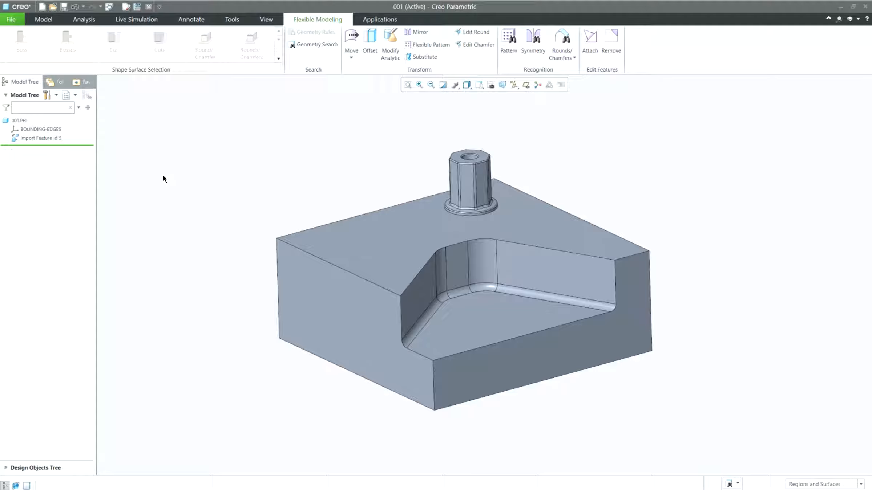
{"action": "middle_click_drag", "start_coordinate": [189, 175], "coordinate": [199, 180]}
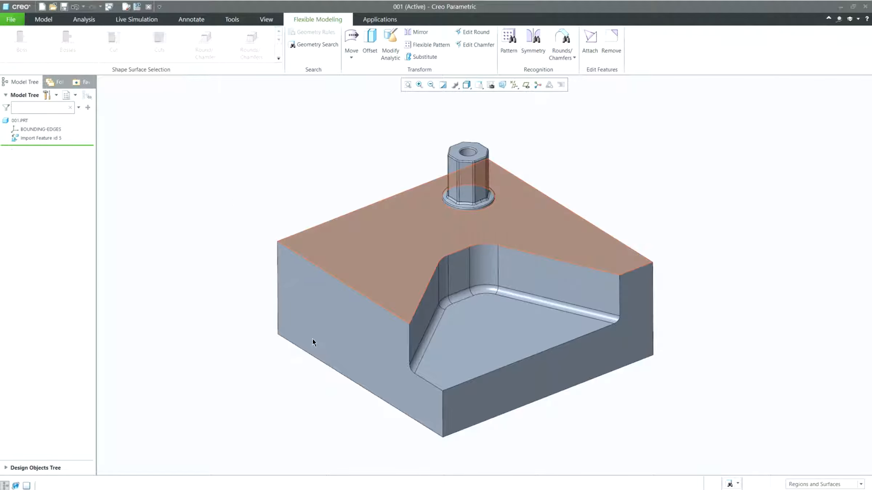
{"action": "left_click", "coordinate": [333, 390]}
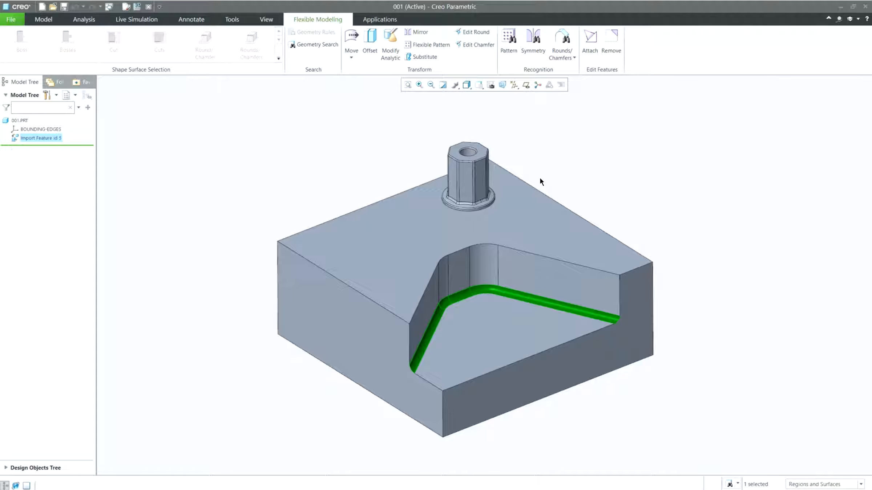
{"action": "left_click", "coordinate": [473, 32]}
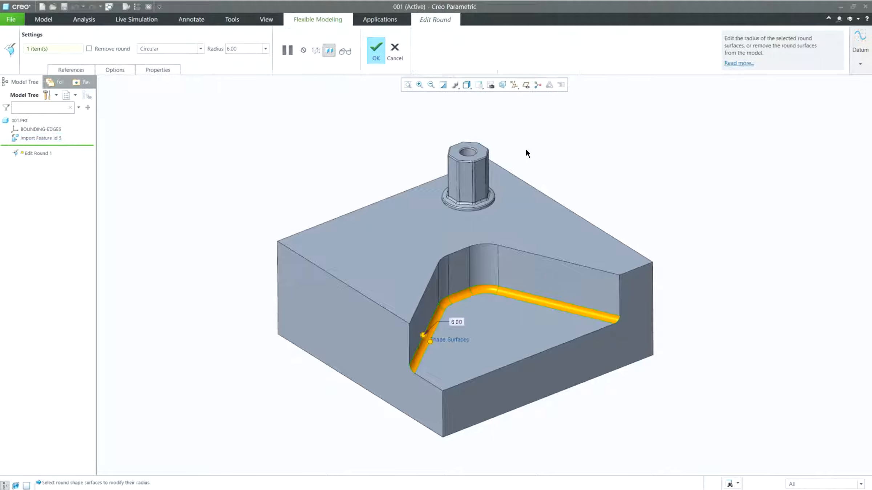
{"action": "scroll", "coordinate": [313, 429], "scroll_direction": "up", "scroll_amount": 5}
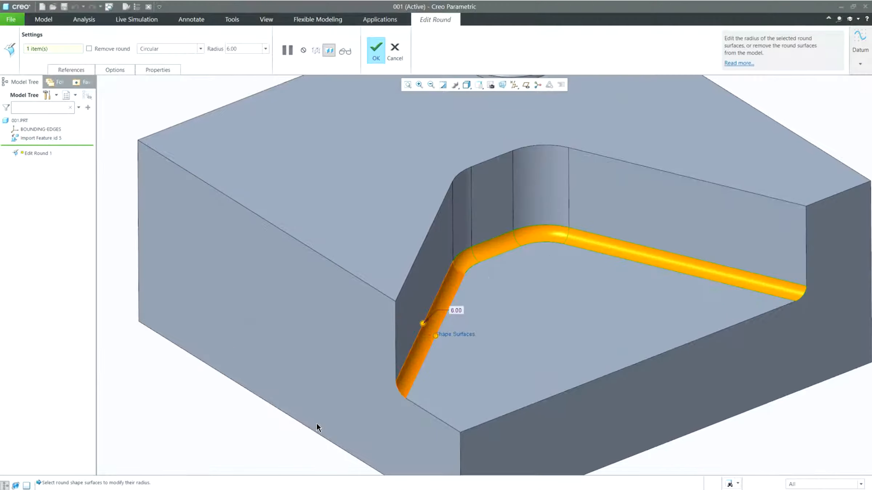
{"action": "mouse_move", "coordinate": [317, 424]}
{"action": "middle_mouse_down"}
{"action": "mouse_move", "coordinate": [303, 397]}
{"action": "mouse_move", "coordinate": [311, 410]}
{"action": "middle_mouse_up"}
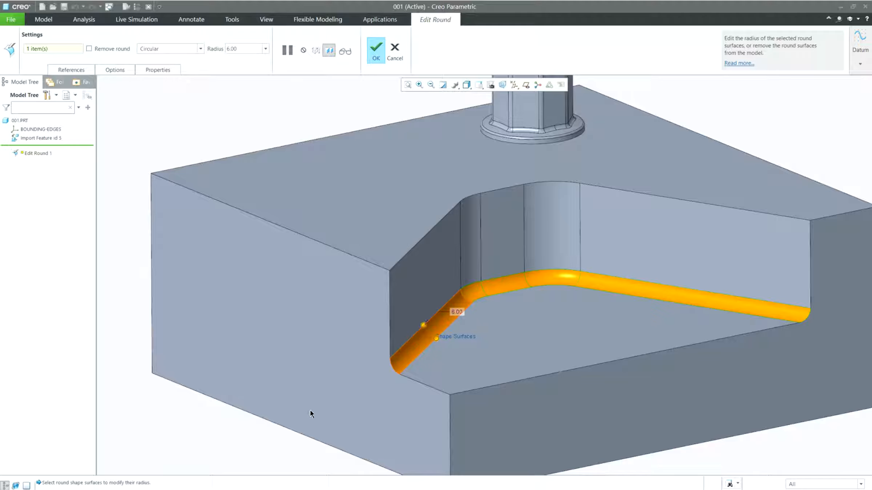
{"action": "mouse_move", "coordinate": [312, 406]}
{"action": "left_mouse_down"}
{"action": "mouse_move", "coordinate": [312, 383]}
{"action": "mouse_move", "coordinate": [312, 397]}
{"action": "left_mouse_up"}
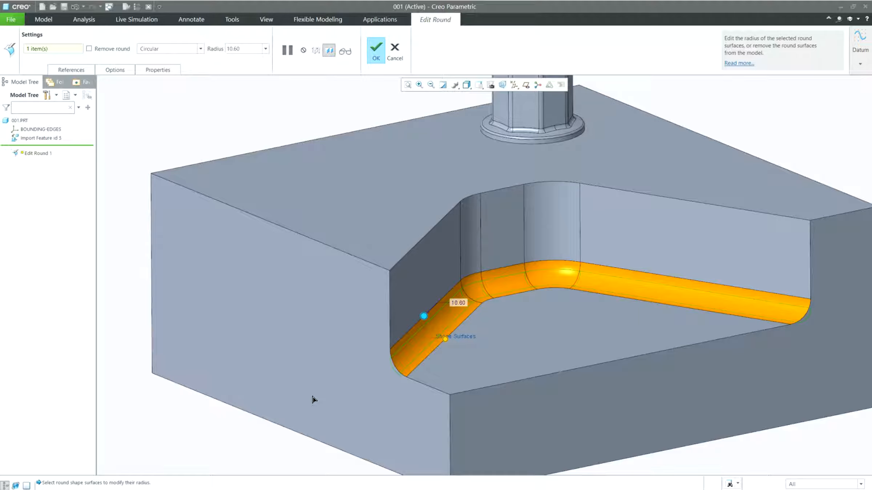
{"action": "double_click", "coordinate": [458, 303]}
{"action": "type", "text": "10"}
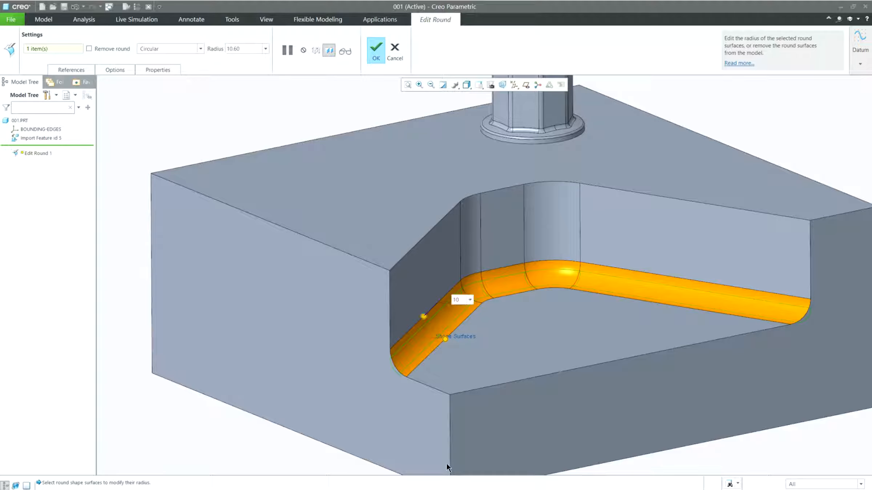
{"action": "key", "text": "Return"}
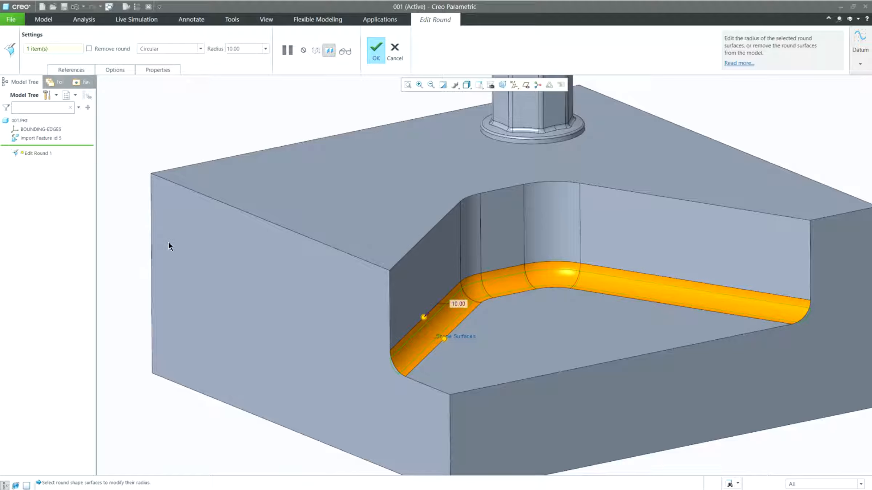
{"action": "middle_click", "coordinate": [113, 157]}
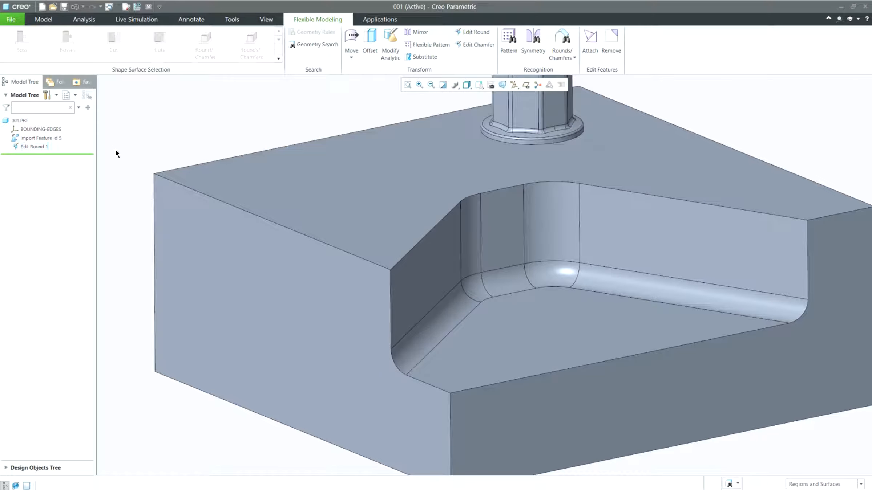
Copy the hexagonal boss with the dragger to a new spot on the pocket's inner corner
{"action": "scroll", "coordinate": [389, 240], "scroll_direction": "down", "scroll_amount": 3}
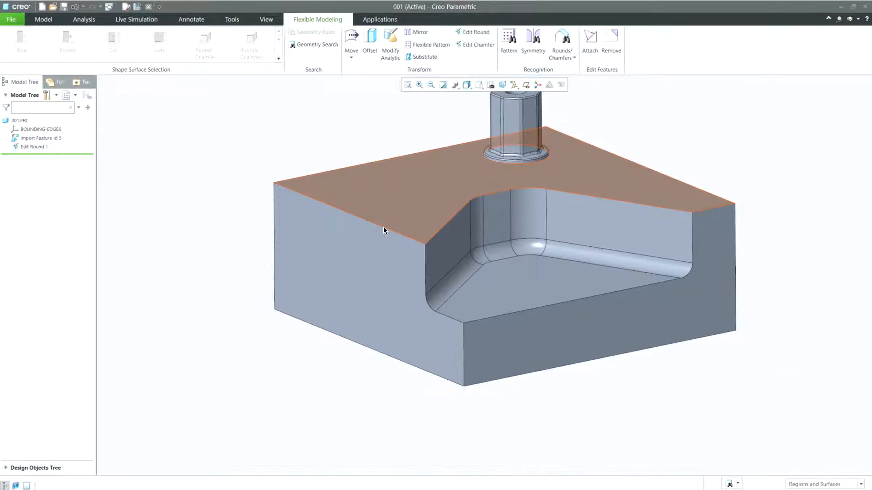
{"action": "scroll", "coordinate": [384, 229], "scroll_direction": "down", "scroll_amount": 2}
{"action": "middle_click_drag", "start_coordinate": [384, 229], "coordinate": [414, 272]}
{"action": "scroll", "coordinate": [462, 211], "scroll_direction": "up", "scroll_amount": 2}
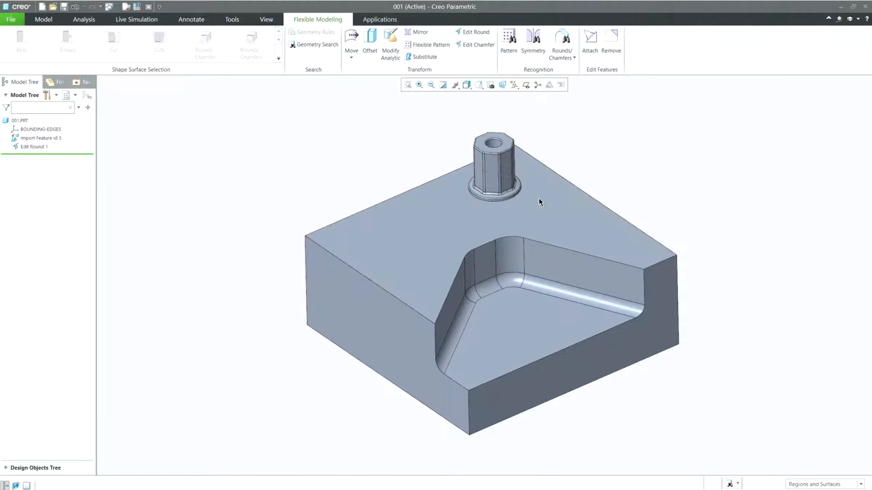
{"action": "middle_click_drag", "start_coordinate": [539, 199], "coordinate": [542, 192]}
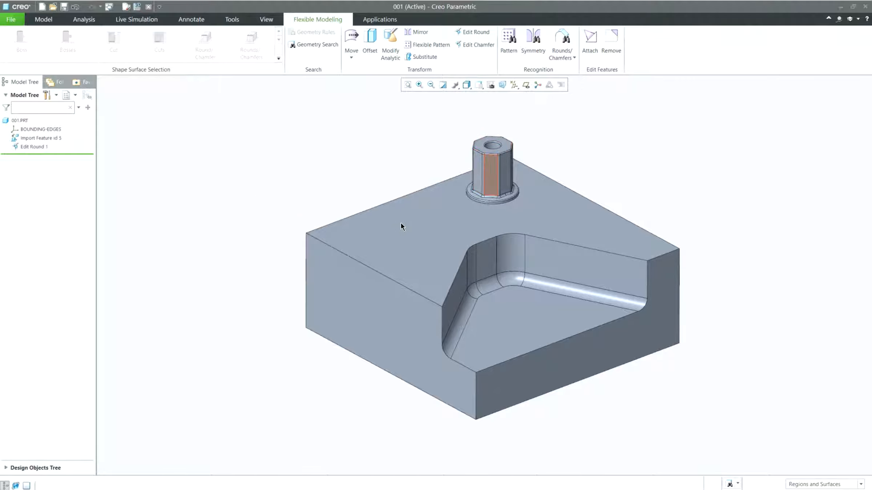
{"action": "left_click", "coordinate": [383, 182]}
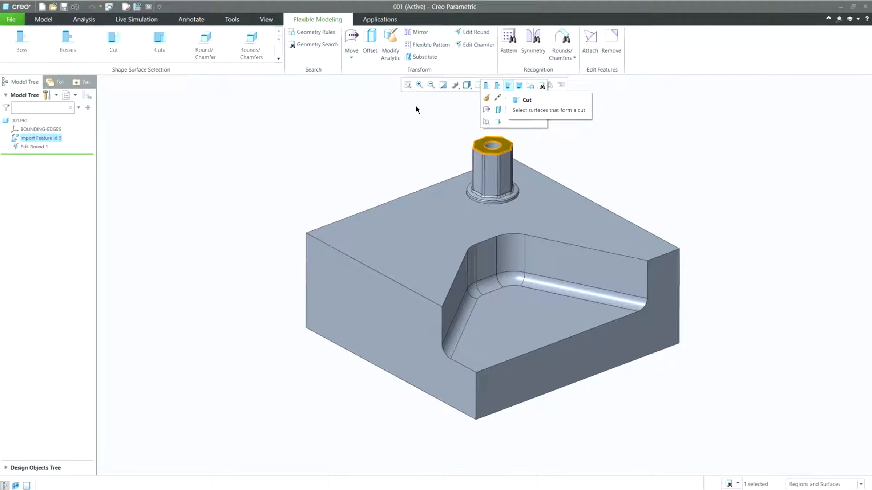
{"action": "left_click", "coordinate": [497, 85]}
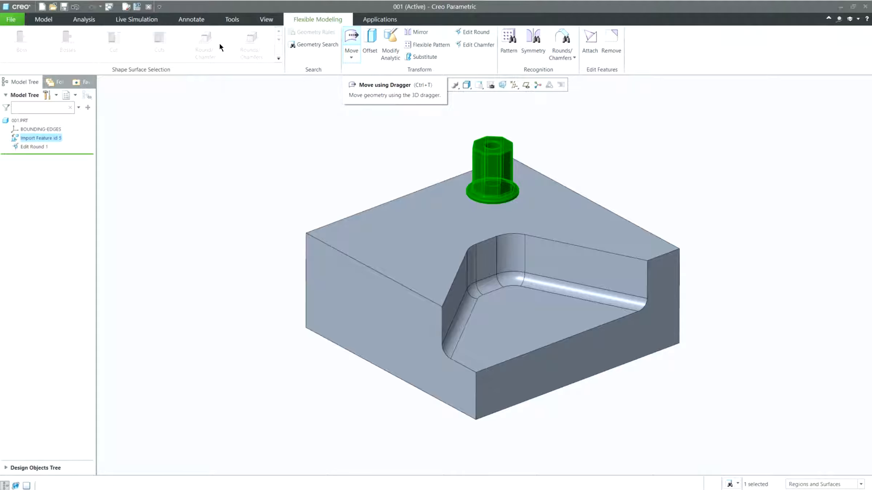
{"action": "key", "text": "ctrl+t"}
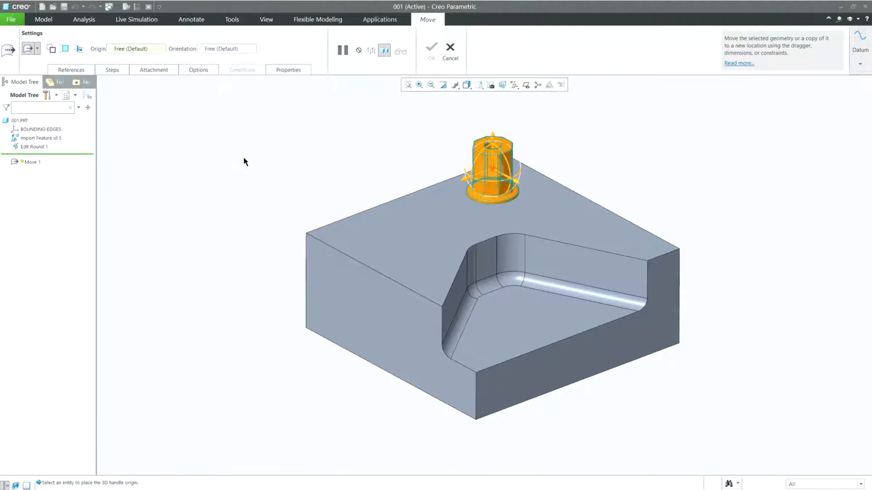
{"action": "middle_click_drag", "start_coordinate": [356, 229], "coordinate": [356, 237]}
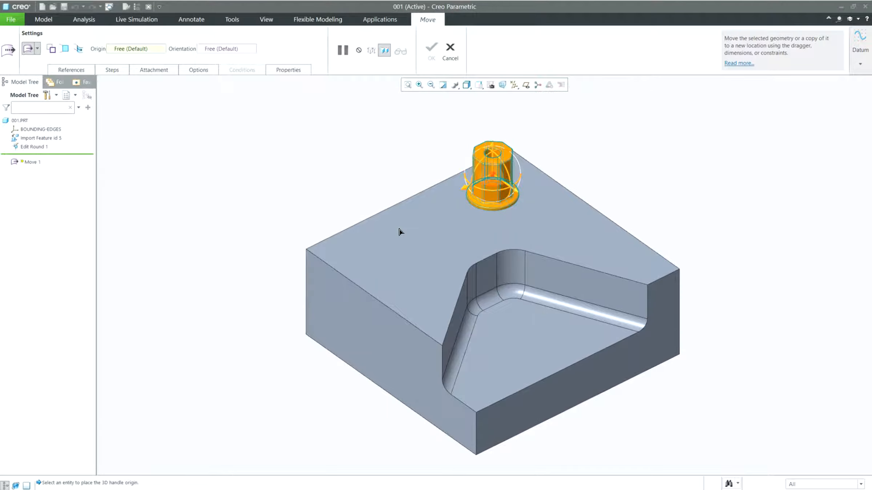
{"action": "left_click_drag", "start_coordinate": [399, 229], "coordinate": [443, 262]}
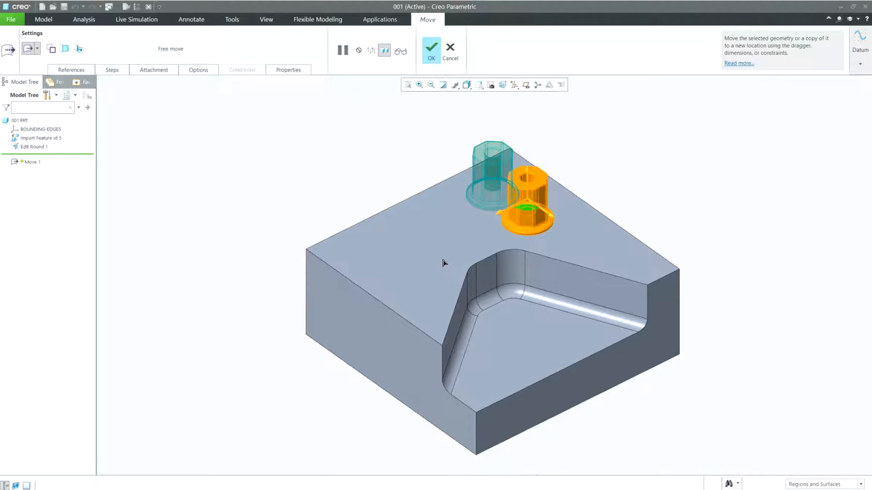
{"action": "left_click_drag", "start_coordinate": [443, 262], "coordinate": [482, 287]}
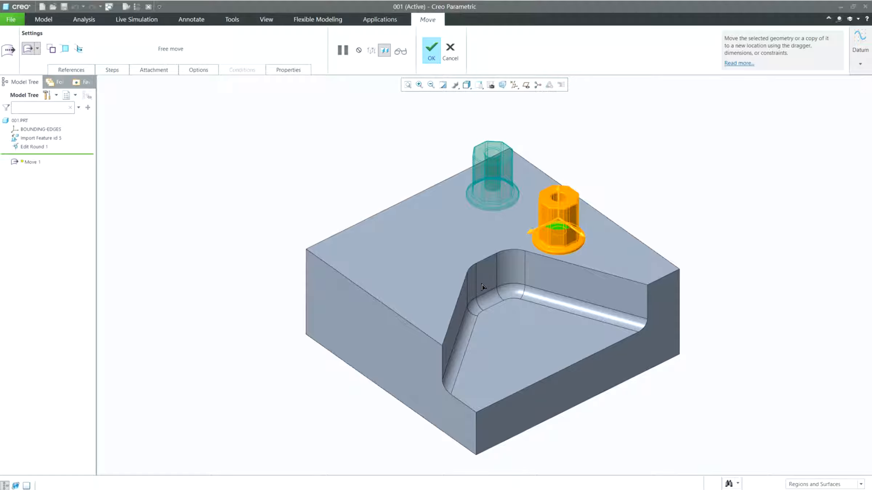
{"action": "mouse_move", "coordinate": [482, 287]}
{"action": "left_mouse_down"}
{"action": "mouse_move", "coordinate": [485, 310]}
{"action": "mouse_move", "coordinate": [485, 302]}
{"action": "left_mouse_up"}
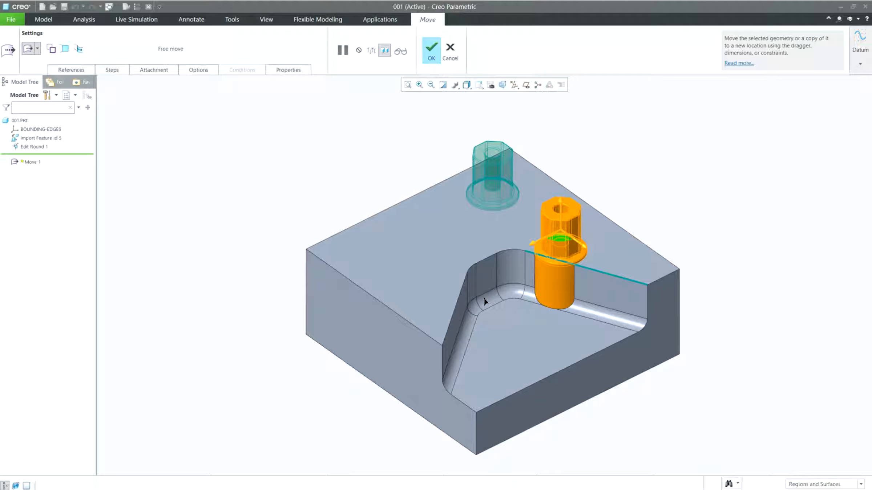
{"action": "mouse_move", "coordinate": [485, 301]}
{"action": "left_mouse_down"}
{"action": "mouse_move", "coordinate": [471, 285]}
{"action": "mouse_move", "coordinate": [486, 300]}
{"action": "mouse_move", "coordinate": [482, 308]}
{"action": "left_mouse_up"}
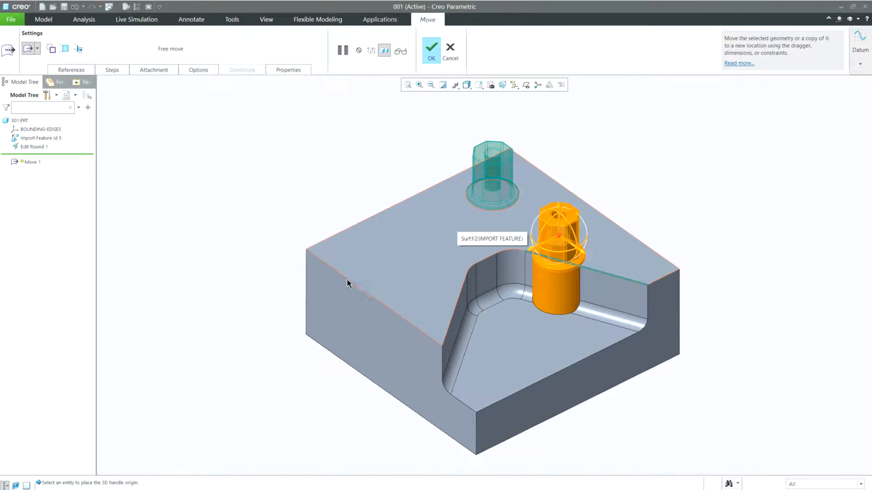
{"action": "left_click", "coordinate": [51, 49]}
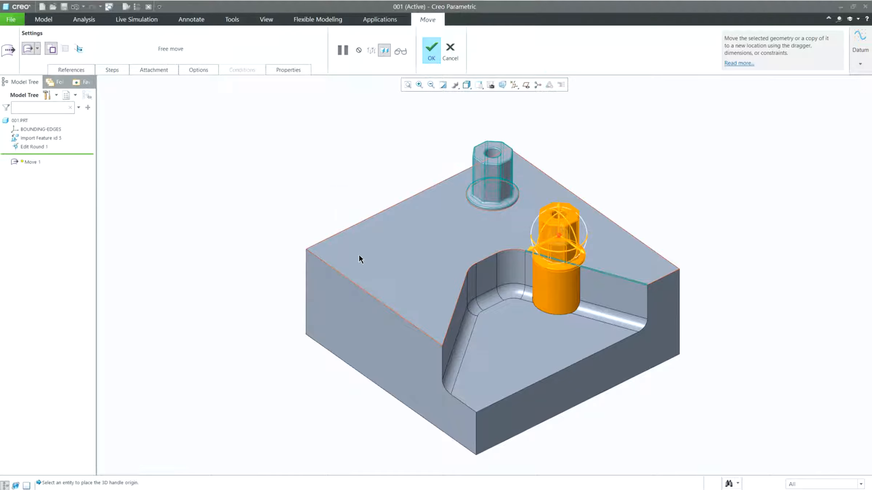
{"action": "middle_click", "coordinate": [232, 201]}
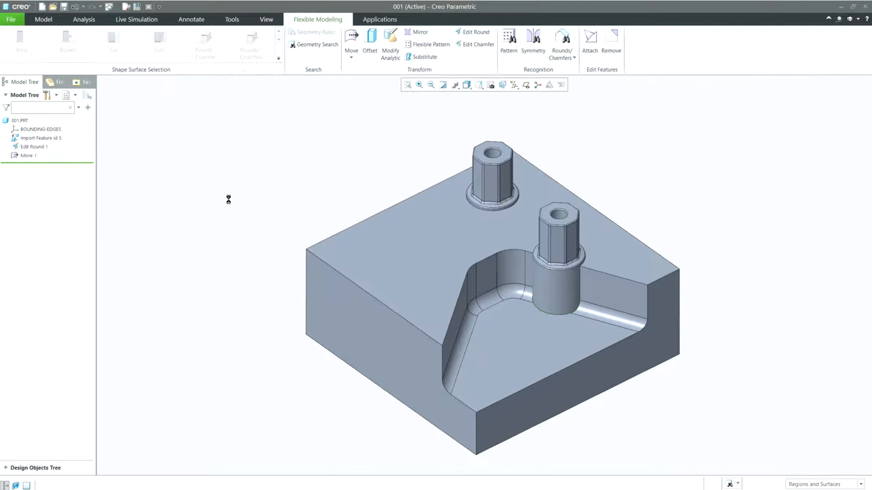
Copy the original boss onto the block's left side face, rotating it 90° and shifting it 89.80 down
{"action": "mouse_move", "coordinate": [521, 376]}
{"action": "middle_mouse_down"}
{"action": "mouse_move", "coordinate": [502, 343]}
{"action": "mouse_move", "coordinate": [484, 338]}
{"action": "mouse_move", "coordinate": [529, 370]}
{"action": "middle_mouse_up"}
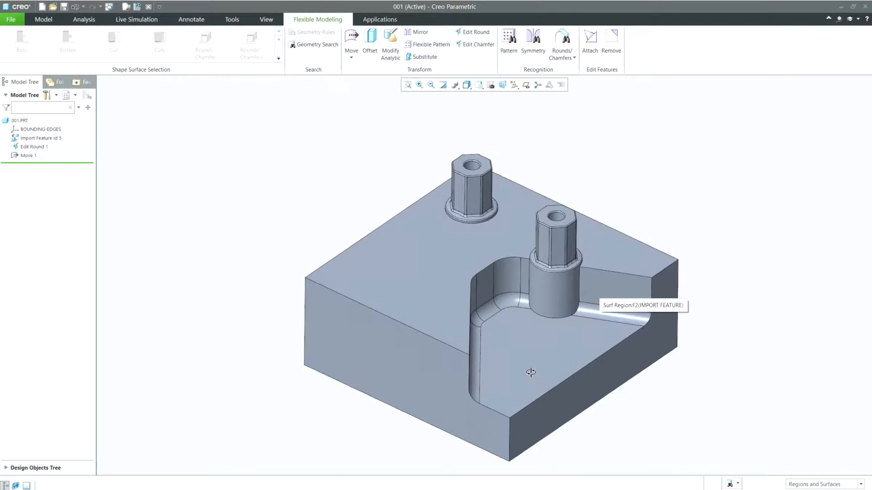
{"action": "left_click", "coordinate": [384, 214]}
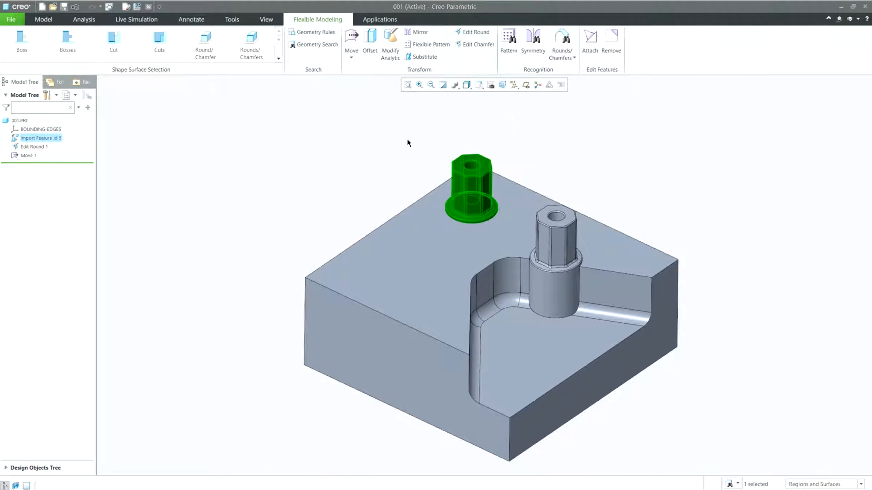
{"action": "left_click", "coordinate": [351, 38]}
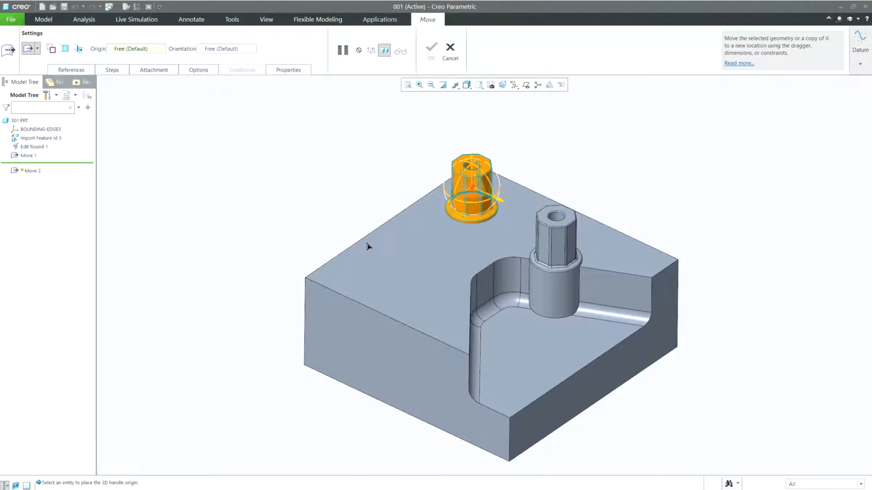
{"action": "left_click_drag", "start_coordinate": [345, 256], "coordinate": [240, 354]}
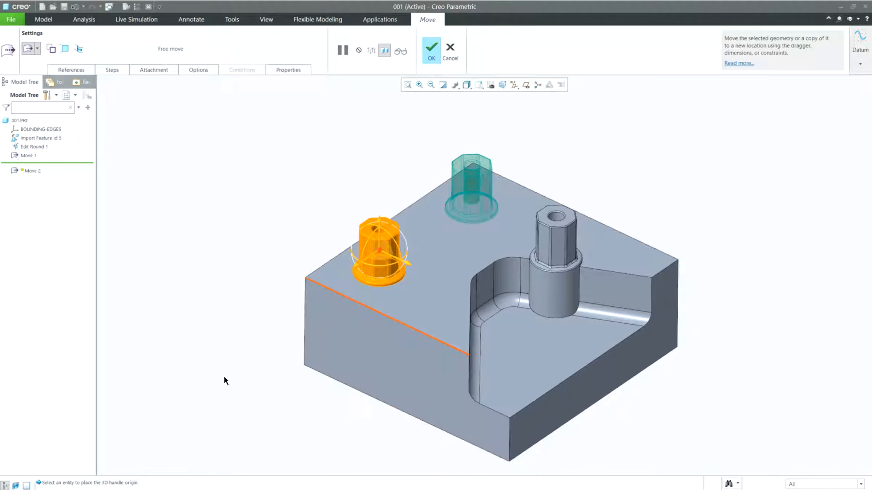
{"action": "left_click", "coordinate": [224, 380]}
{"action": "mouse_move", "coordinate": [266, 389]}
{"action": "middle_mouse_down"}
{"action": "mouse_move", "coordinate": [272, 380]}
{"action": "mouse_move", "coordinate": [263, 365]}
{"action": "mouse_move", "coordinate": [261, 383]}
{"action": "middle_mouse_up"}
{"action": "left_click_drag", "start_coordinate": [225, 347], "coordinate": [165, 417]}
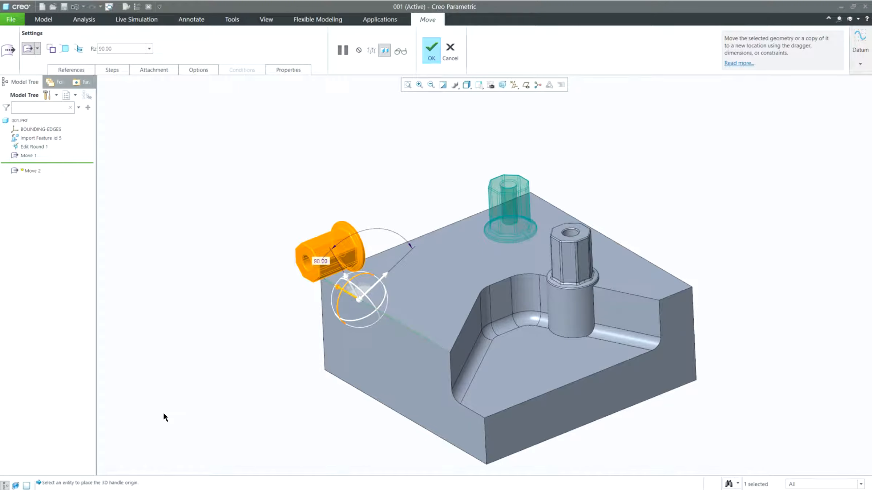
{"action": "left_click", "coordinate": [184, 388]}
{"action": "left_click_drag", "start_coordinate": [187, 435], "coordinate": [189, 489]}
{"action": "left_click_drag", "start_coordinate": [326, 399], "coordinate": [327, 425]}
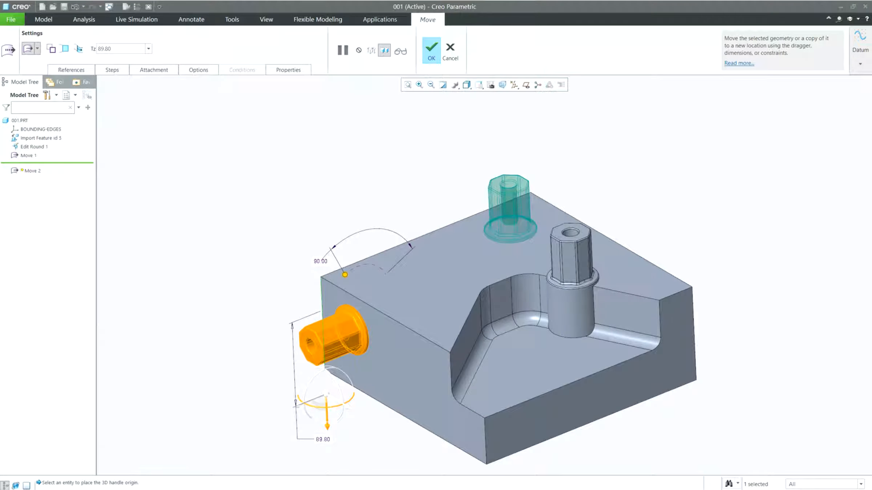
{"action": "left_click", "coordinate": [51, 49]}
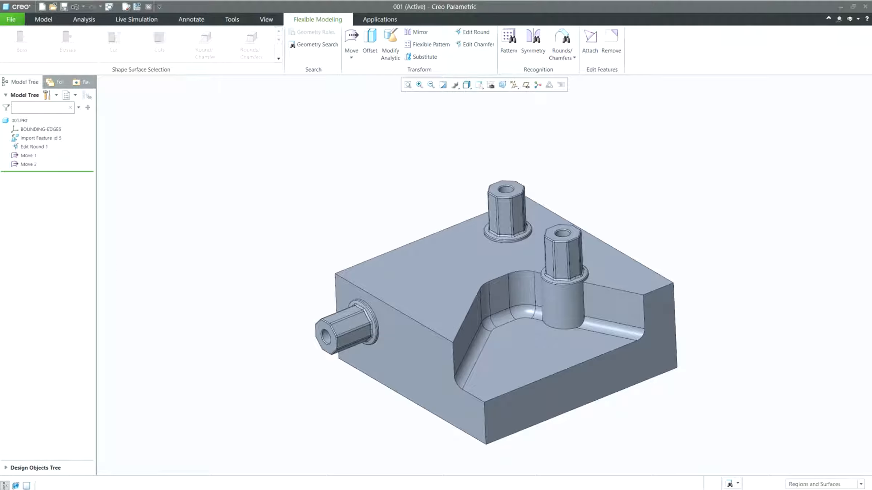
Remove the pocket's surfaces to fill it in, inserting the Remove feature before Edit Round 1
{"action": "left_click_drag", "start_coordinate": [47, 171], "coordinate": [47, 145]}
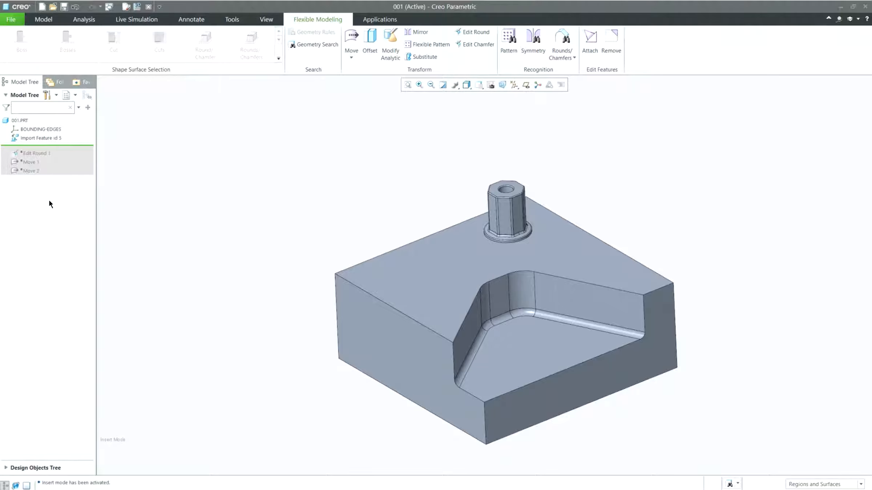
{"action": "left_click", "coordinate": [442, 424]}
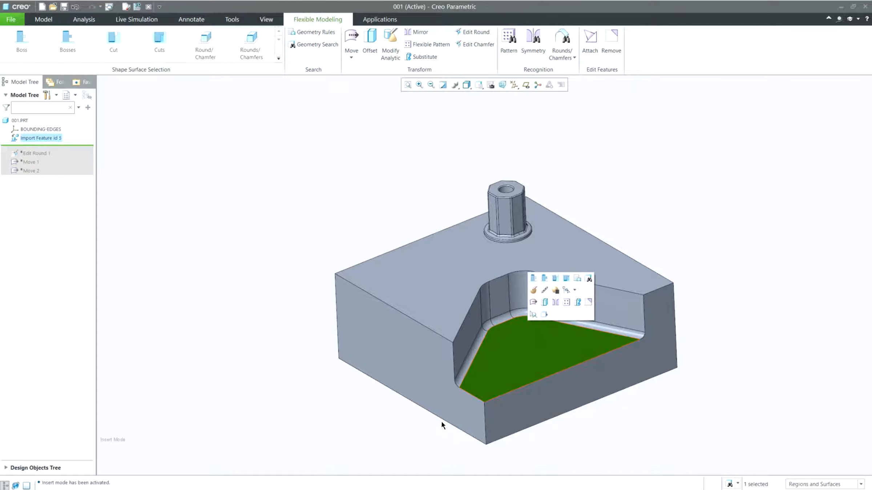
{"action": "left_click", "coordinate": [476, 350]}
{"action": "left_click", "coordinate": [616, 243]}
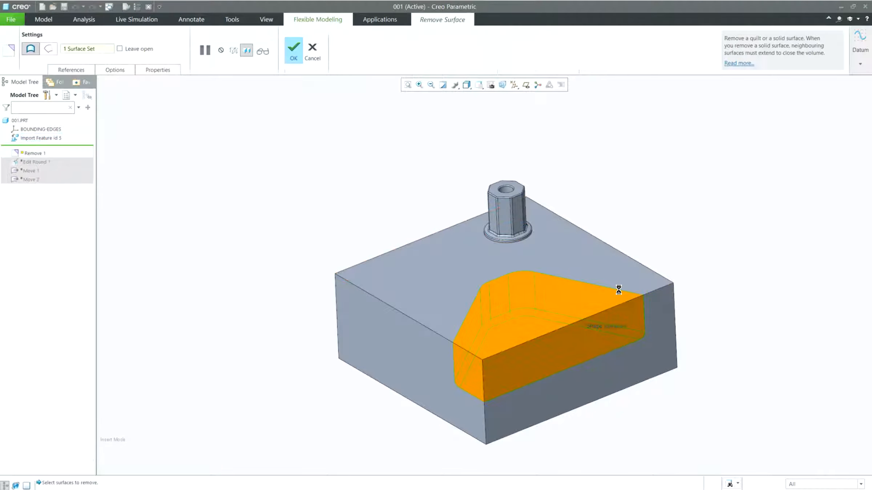
{"action": "middle_click", "coordinate": [620, 288]}
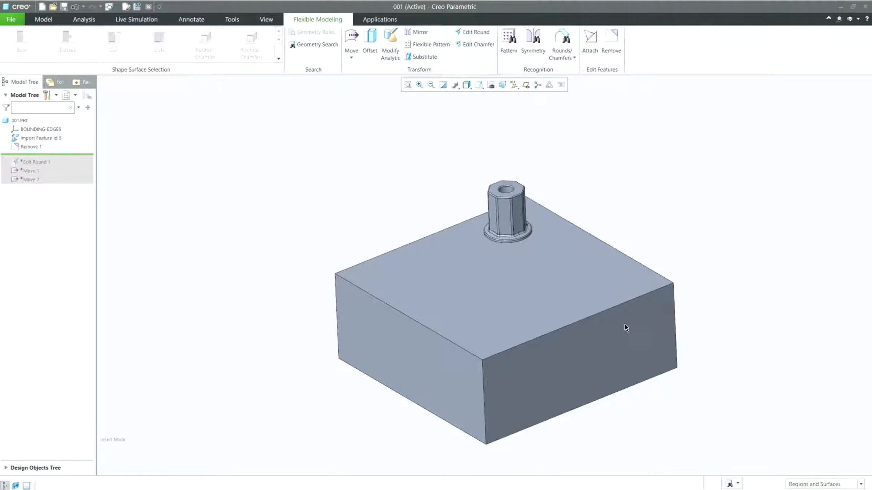
{"action": "middle_click_drag", "start_coordinate": [655, 314], "coordinate": [611, 276], "text": "shift"}
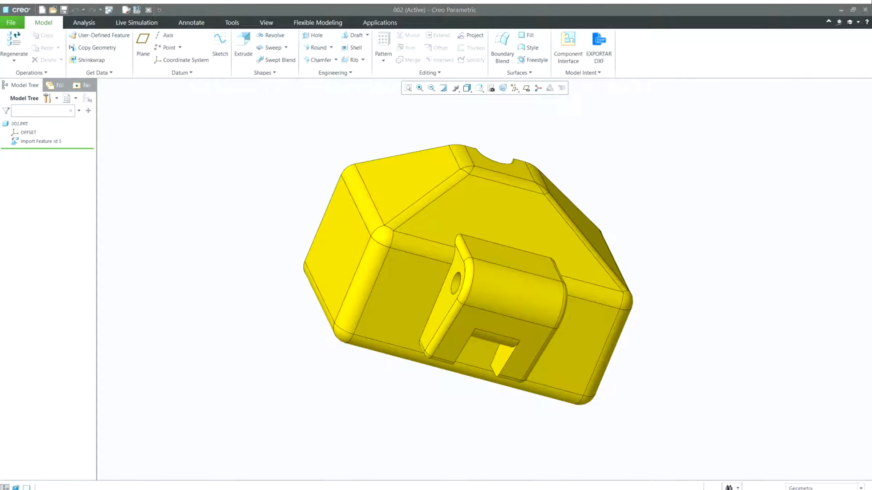
Change the lug hole's radius to 0.20 with Modify Analytic on the new imported part
{"action": "middle_click_drag", "start_coordinate": [711, 272], "coordinate": [644, 292]}
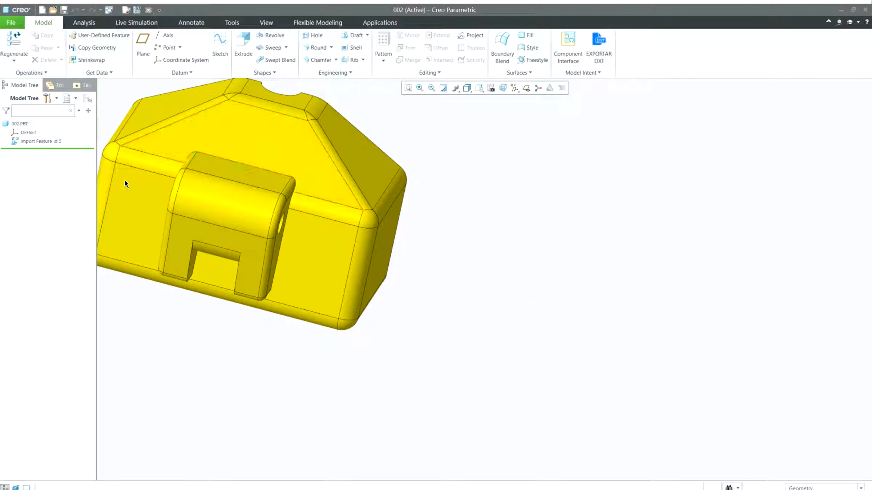
{"action": "middle_click_drag", "start_coordinate": [162, 190], "coordinate": [381, 245], "text": "shift"}
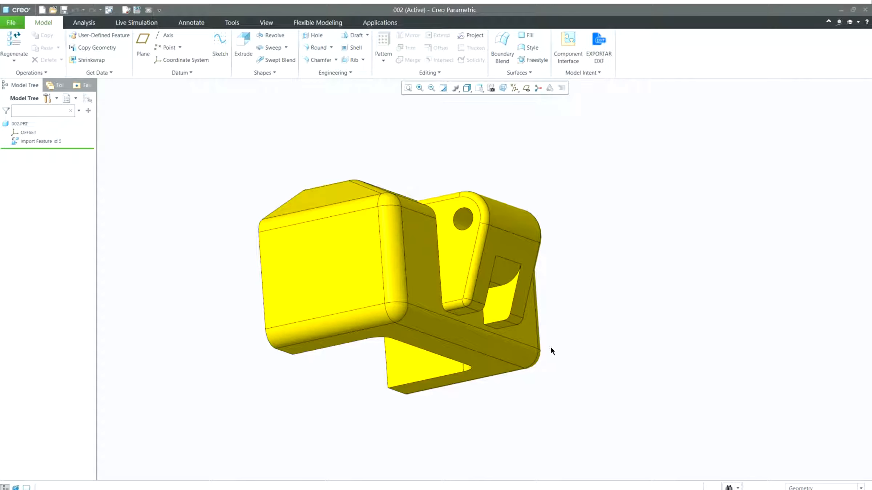
{"action": "scroll", "coordinate": [551, 347], "scroll_direction": "down", "scroll_amount": 1}
{"action": "middle_click_drag", "start_coordinate": [537, 323], "coordinate": [599, 310], "text": "shift"}
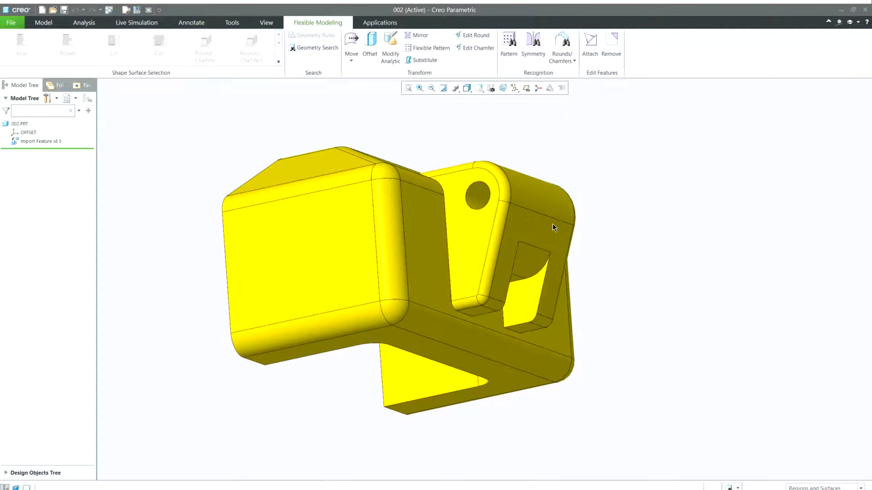
{"action": "left_click", "coordinate": [379, 248]}
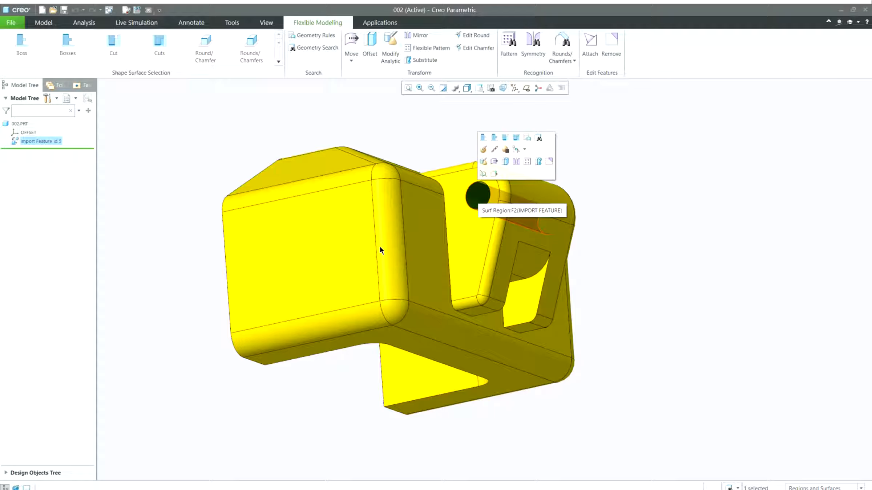
{"action": "left_click", "coordinate": [390, 47]}
{"action": "middle_click_drag", "start_coordinate": [535, 195], "coordinate": [544, 201]}
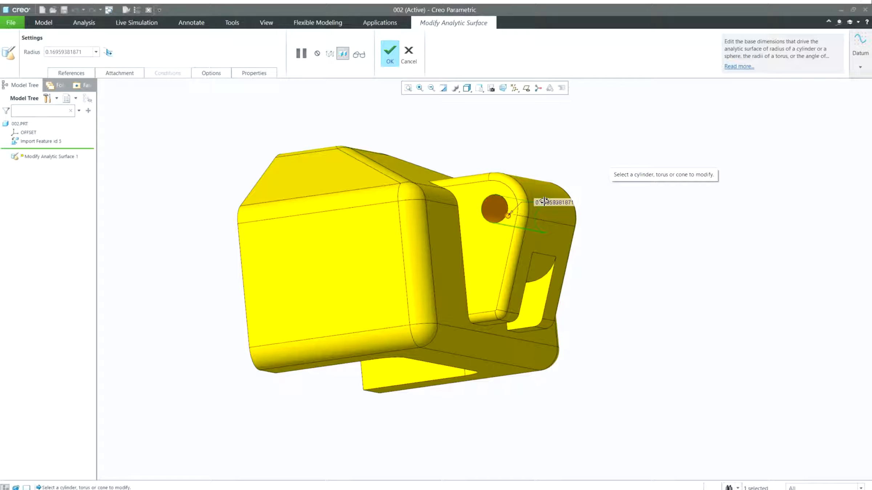
{"action": "double_click", "coordinate": [553, 202]}
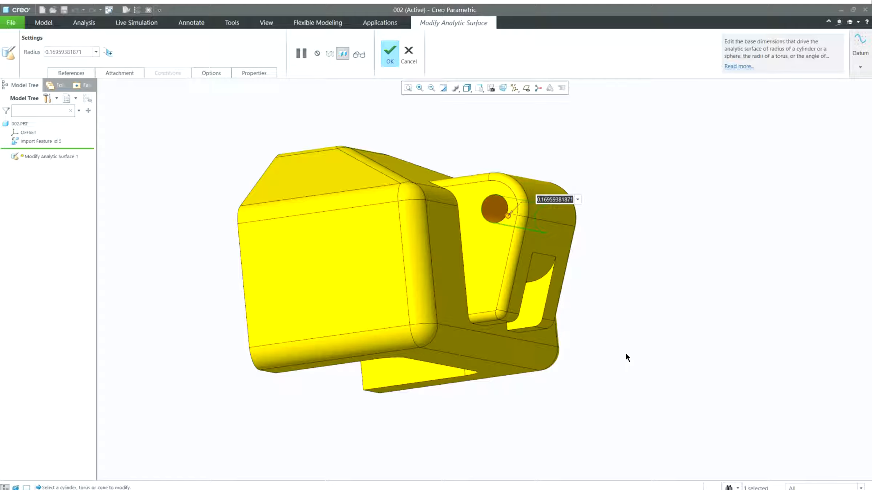
{"action": "key", "text": "BackSpace"}
{"action": "type", "text": "2"}
{"action": "key", "text": "Return"}
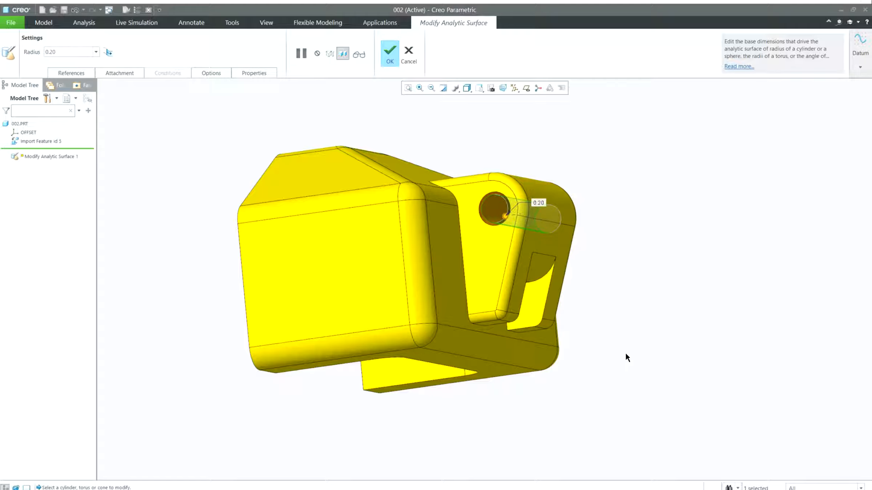
{"action": "scroll", "coordinate": [421, 292], "scroll_direction": "up", "scroll_amount": 4}
{"action": "mouse_move", "coordinate": [434, 283]}
{"action": "middle_mouse_down"}
{"action": "mouse_move", "coordinate": [441, 277]}
{"action": "mouse_move", "coordinate": [432, 288]}
{"action": "middle_mouse_up"}
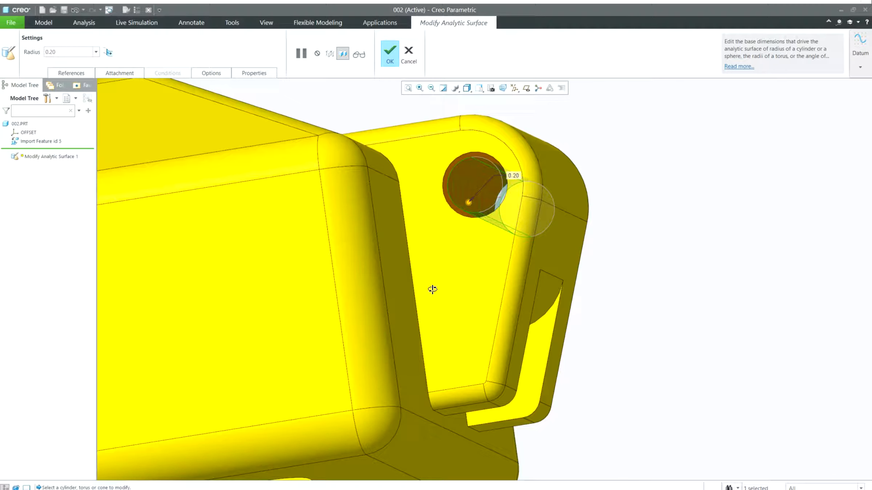
{"action": "middle_click", "coordinate": [594, 314]}
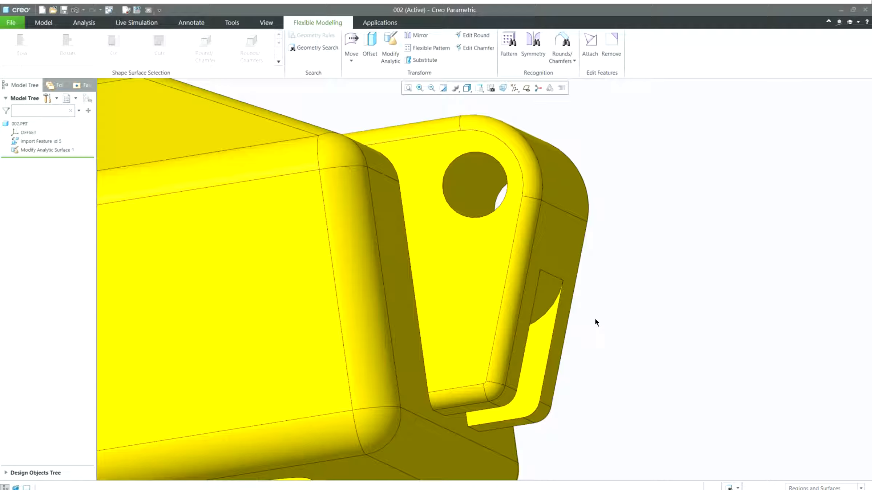
Start an Offset on the slotted arm's end face, dragging it outward about 0.25
{"action": "scroll", "coordinate": [602, 319], "scroll_direction": "up", "scroll_amount": 3}
{"action": "middle_click_drag", "start_coordinate": [355, 289], "coordinate": [441, 285], "text": "shift"}
{"action": "middle_click_drag", "start_coordinate": [329, 218], "coordinate": [294, 199]}
{"action": "left_click", "coordinate": [301, 181]}
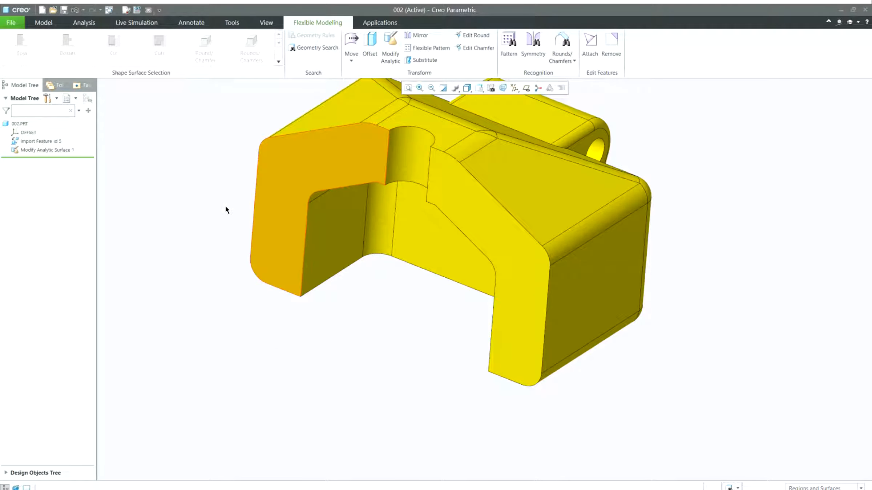
{"action": "middle_click_drag", "start_coordinate": [202, 196], "coordinate": [249, 208]}
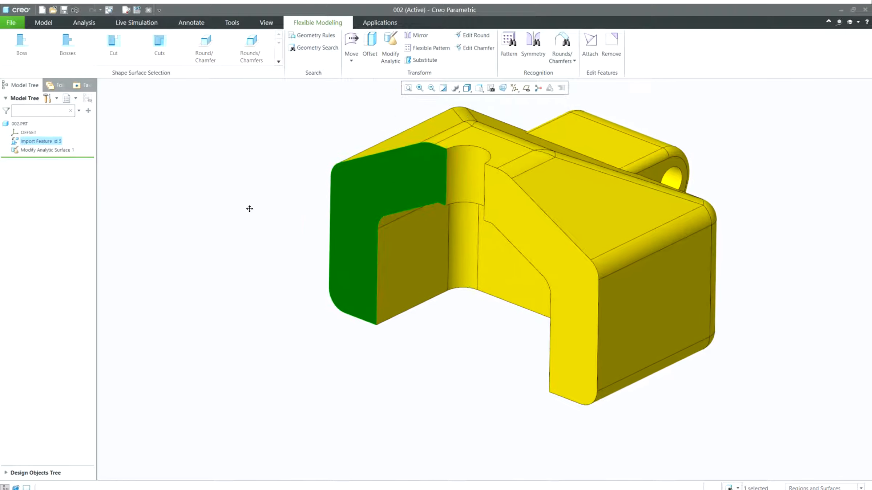
{"action": "left_click", "coordinate": [370, 47]}
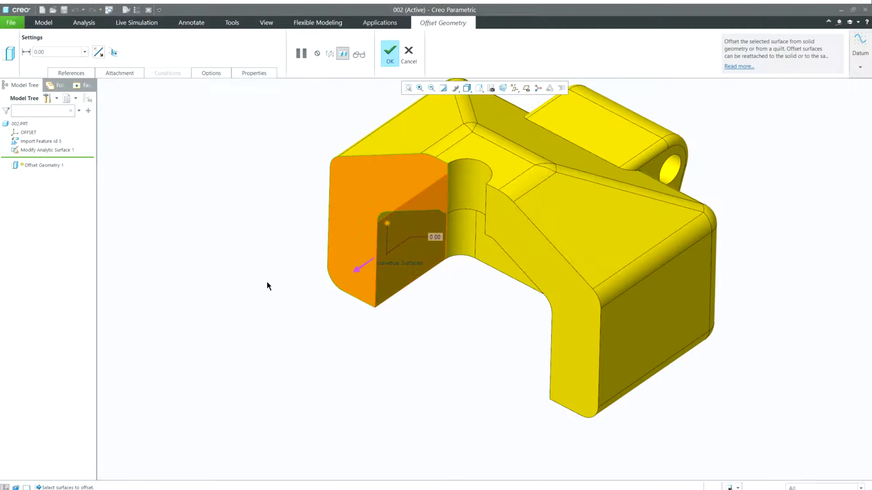
{"action": "left_click_drag", "start_coordinate": [266, 281], "coordinate": [253, 301]}
{"action": "middle_click_drag", "start_coordinate": [286, 291], "coordinate": [271, 298]}
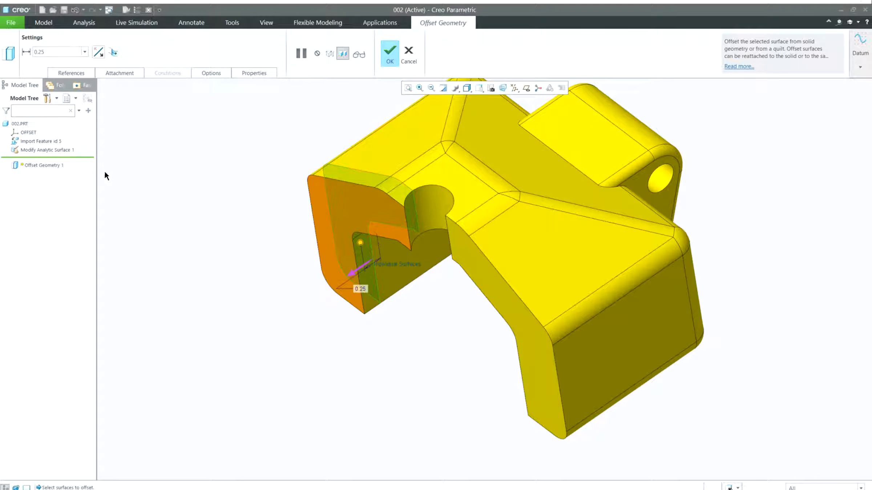
Make the offset create side surfaces along the face's lower edge, set it to 1.00 and finish
{"action": "left_click", "coordinate": [212, 73]}
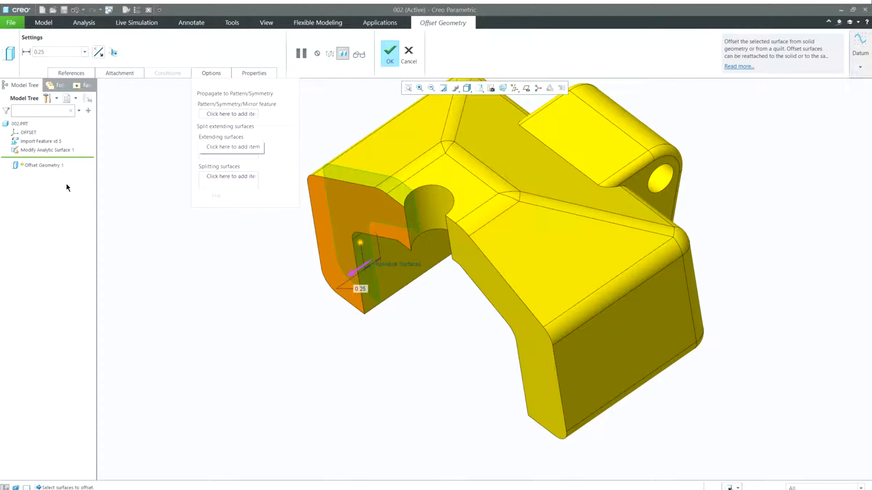
{"action": "left_click", "coordinate": [231, 147]}
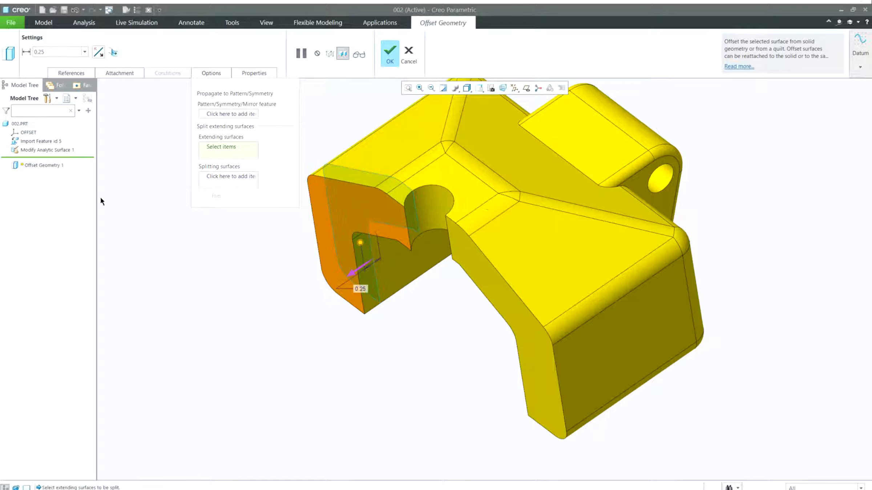
{"action": "left_click", "coordinate": [119, 73]}
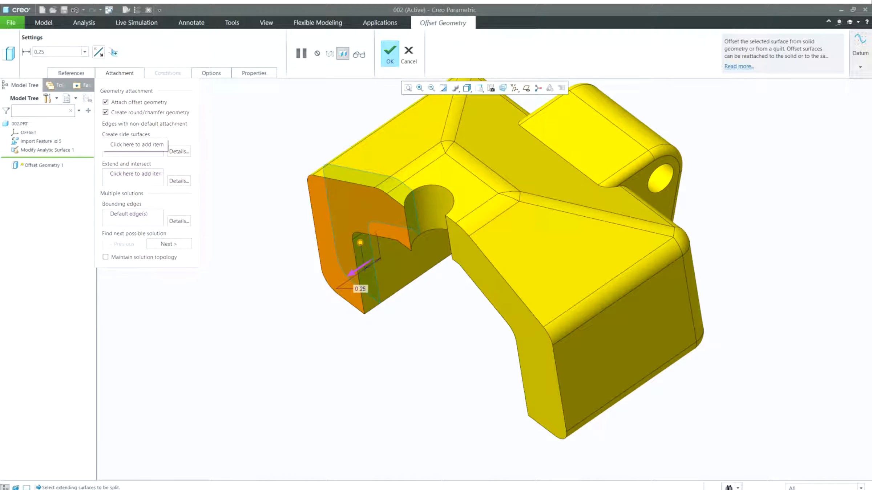
{"action": "left_click", "coordinate": [135, 145]}
{"action": "left_click", "coordinate": [298, 245]}
{"action": "middle_click_drag", "start_coordinate": [302, 280], "coordinate": [395, 252]}
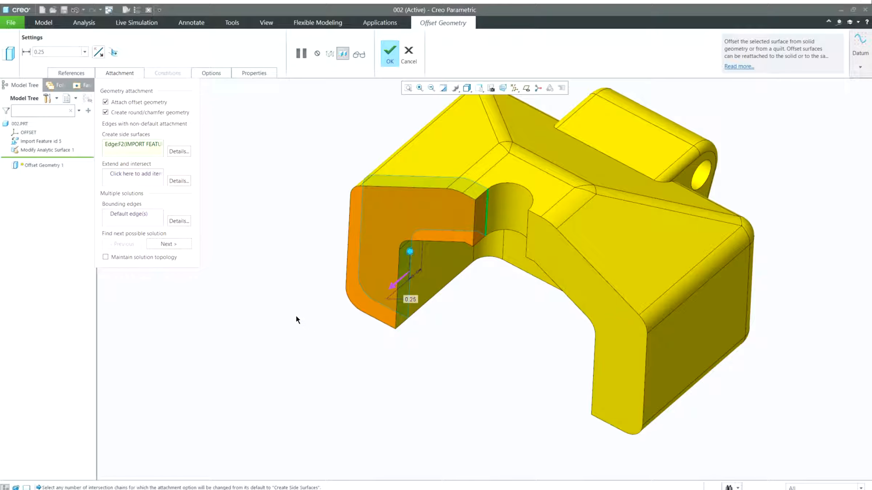
{"action": "left_click_drag", "start_coordinate": [296, 317], "coordinate": [245, 352]}
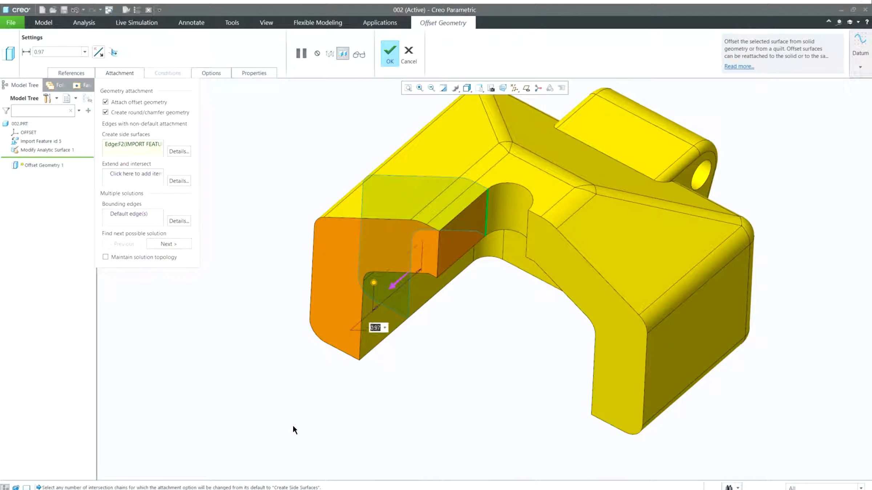
{"action": "middle_click", "coordinate": [300, 432]}
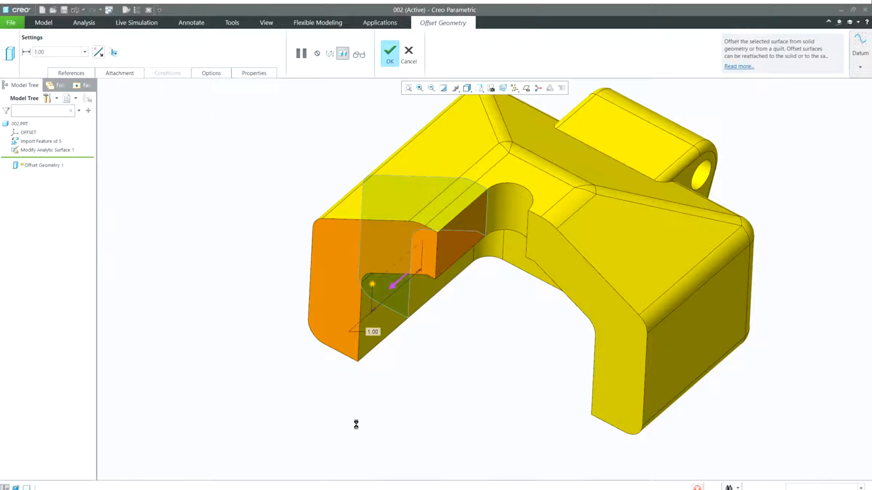
{"action": "left_click", "coordinate": [424, 457]}
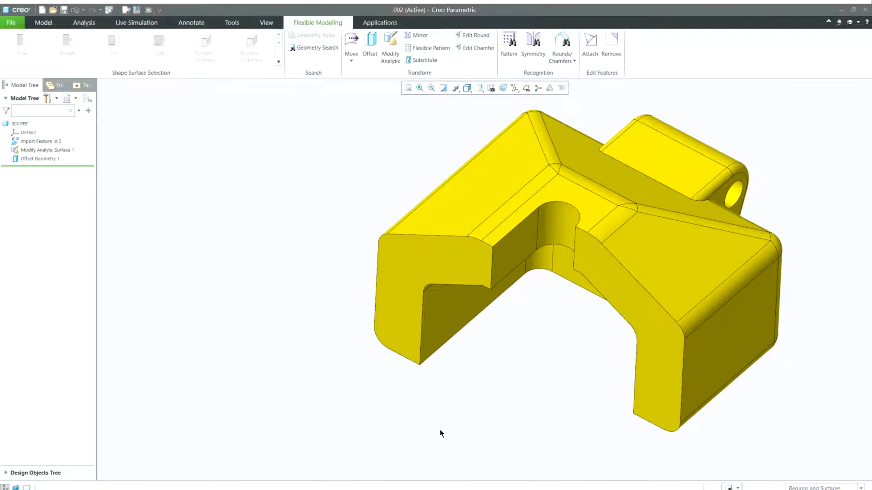
Move the angled side face by dimension, setting its distance from the offset end face to 0.75
{"action": "middle_click_drag", "start_coordinate": [442, 422], "coordinate": [417, 408]}
{"action": "left_click", "coordinate": [476, 318]}
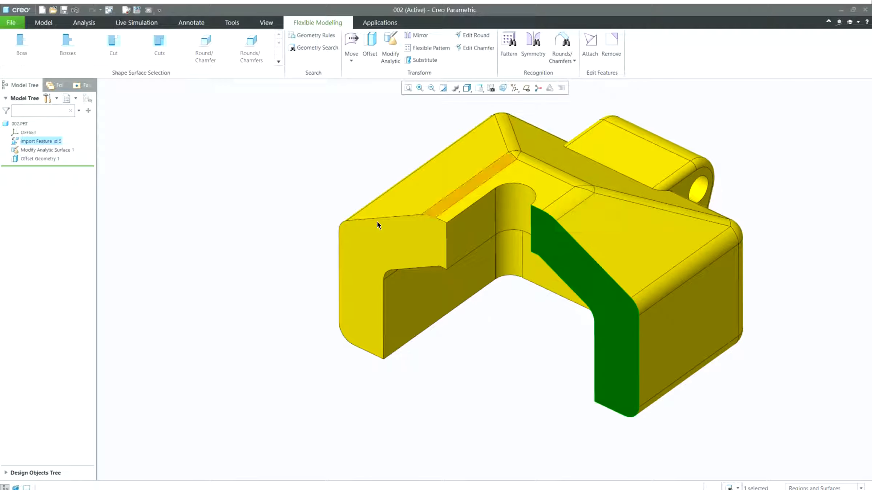
{"action": "left_click", "coordinate": [370, 47]}
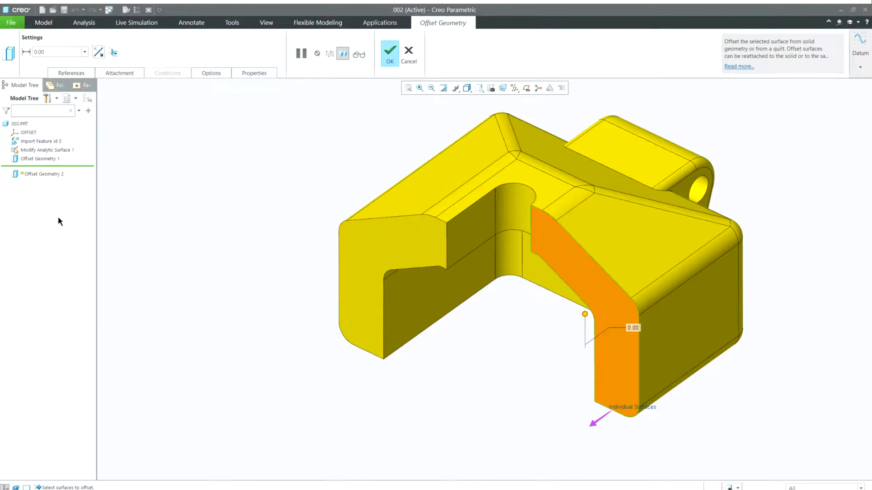
{"action": "key", "text": "Escape"}
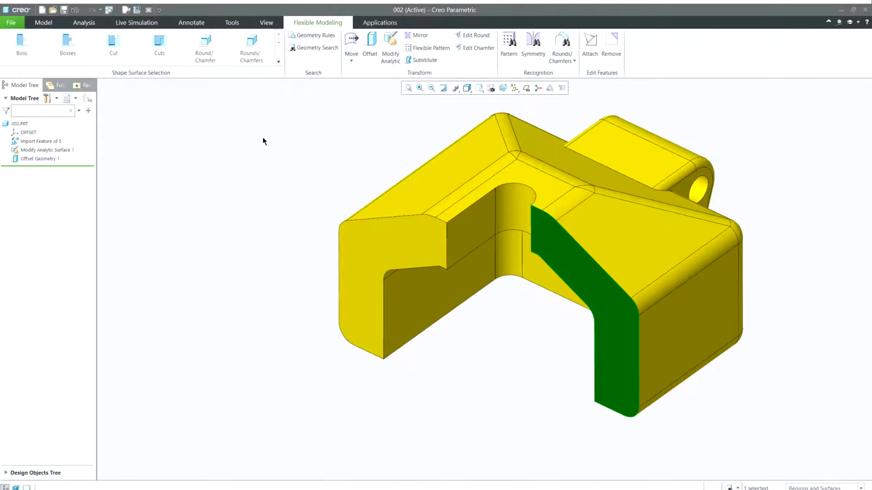
{"action": "left_click", "coordinate": [351, 59]}
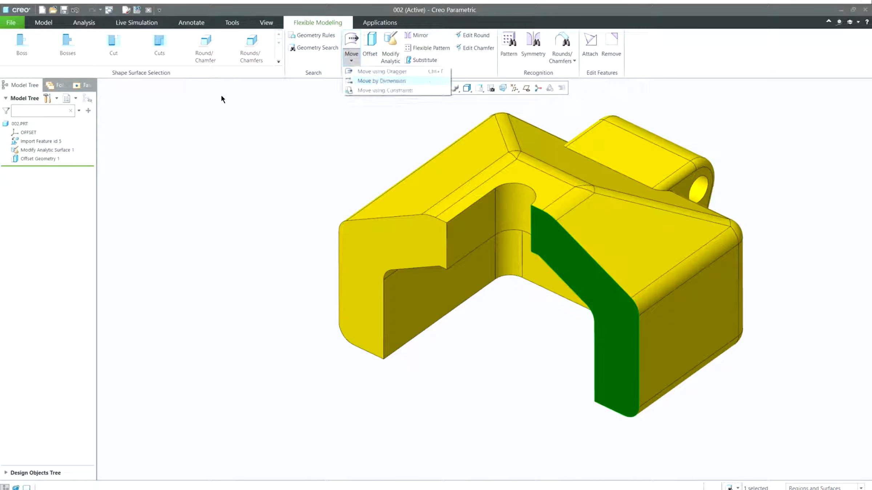
{"action": "left_click", "coordinate": [381, 80]}
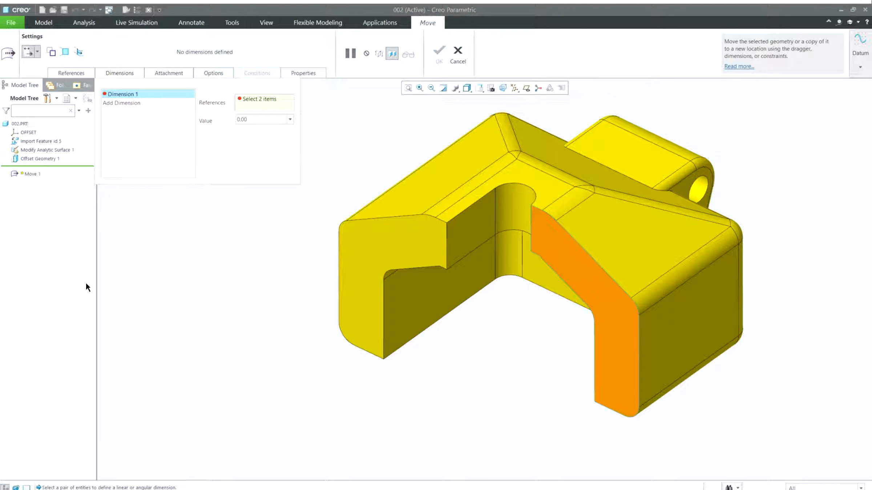
{"action": "left_click", "coordinate": [363, 305]}
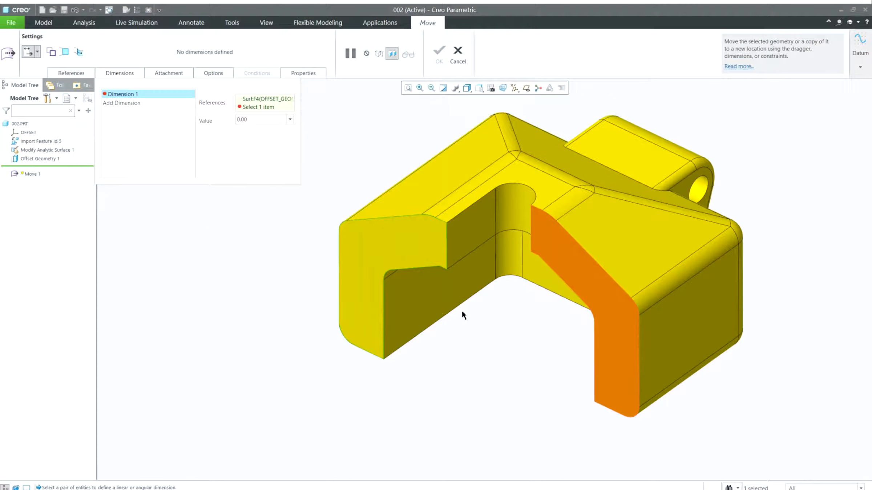
{"action": "left_click", "coordinate": [481, 307], "text": "ctrl"}
{"action": "left_click_drag", "start_coordinate": [355, 257], "coordinate": [336, 267]}
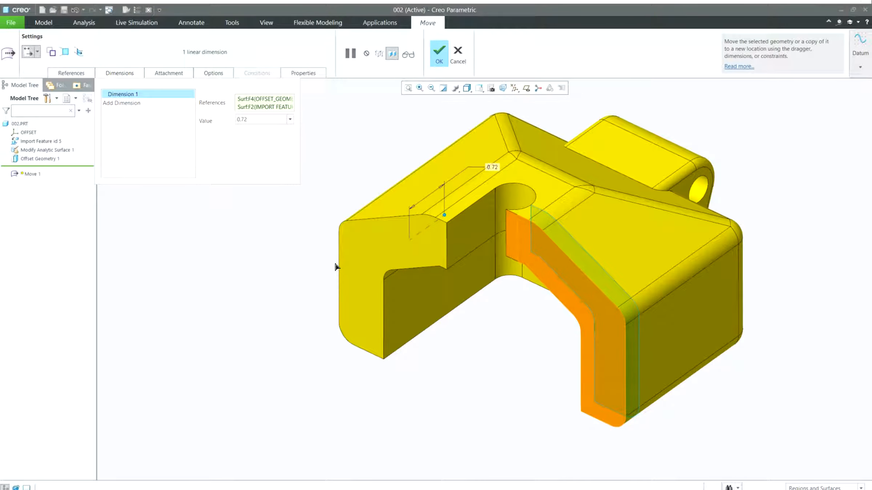
{"action": "middle_click_drag", "start_coordinate": [460, 294], "coordinate": [454, 302]}
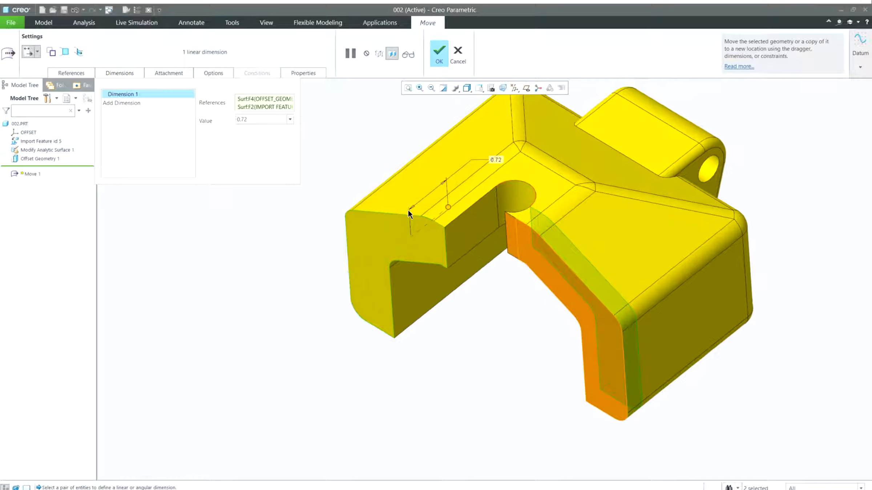
{"action": "double_click", "coordinate": [399, 200]}
{"action": "type", "text": "0.75"}
{"action": "key", "text": "Return"}
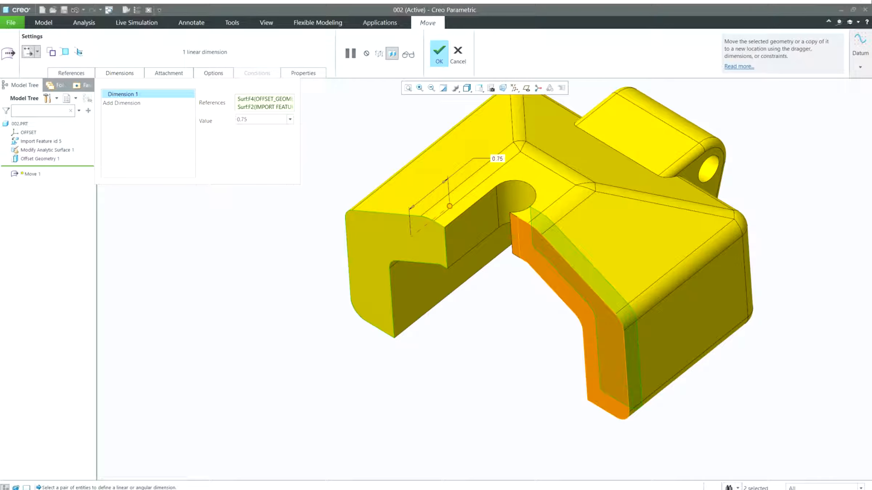
Set the move to create side surfaces along the face's edge and finish the Move feature
{"action": "left_click", "coordinate": [169, 73]}
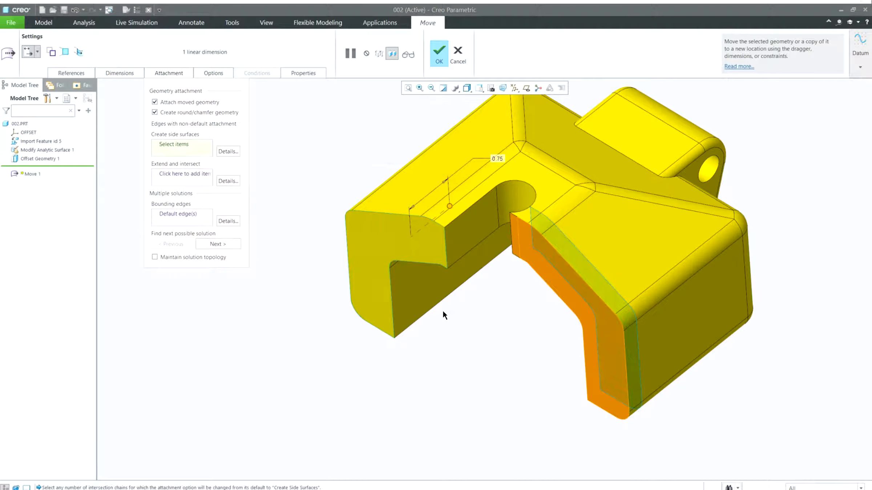
{"action": "left_click", "coordinate": [445, 272]}
{"action": "mouse_move", "coordinate": [431, 366]}
{"action": "middle_mouse_down"}
{"action": "mouse_move", "coordinate": [455, 354]}
{"action": "mouse_move", "coordinate": [478, 357]}
{"action": "mouse_move", "coordinate": [434, 354]}
{"action": "middle_mouse_up"}
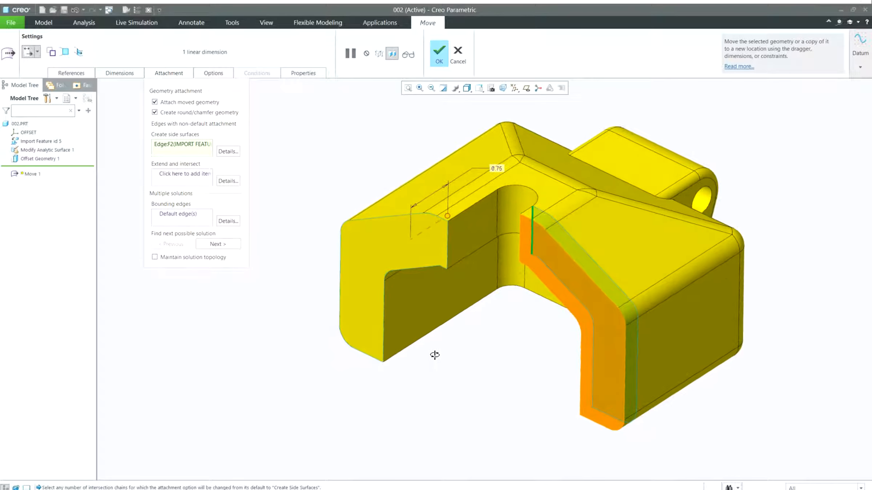
{"action": "middle_click", "coordinate": [399, 406]}
Start an Offset on the hinge boss's cylindrical face, dragging it outward about 0.09
{"action": "middle_click_drag", "start_coordinate": [399, 437], "coordinate": [338, 400]}
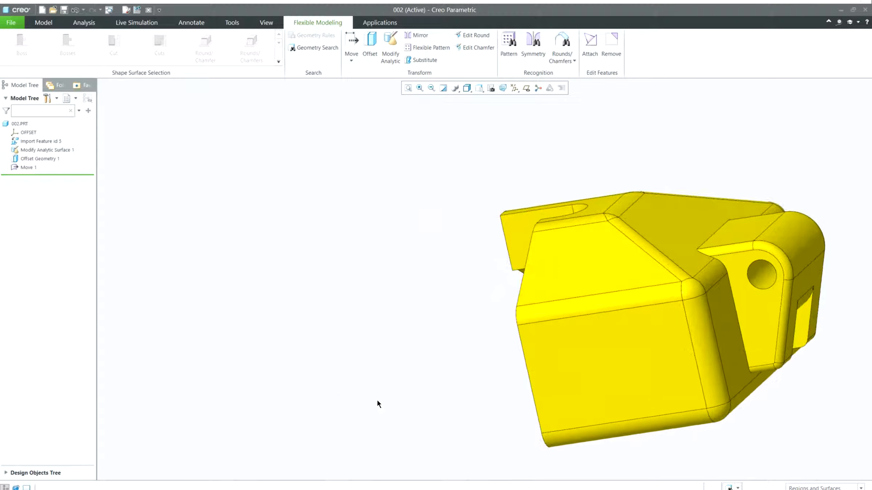
{"action": "middle_click_drag", "start_coordinate": [584, 410], "coordinate": [364, 368], "text": "shift"}
{"action": "middle_click_drag", "start_coordinate": [491, 330], "coordinate": [465, 331]}
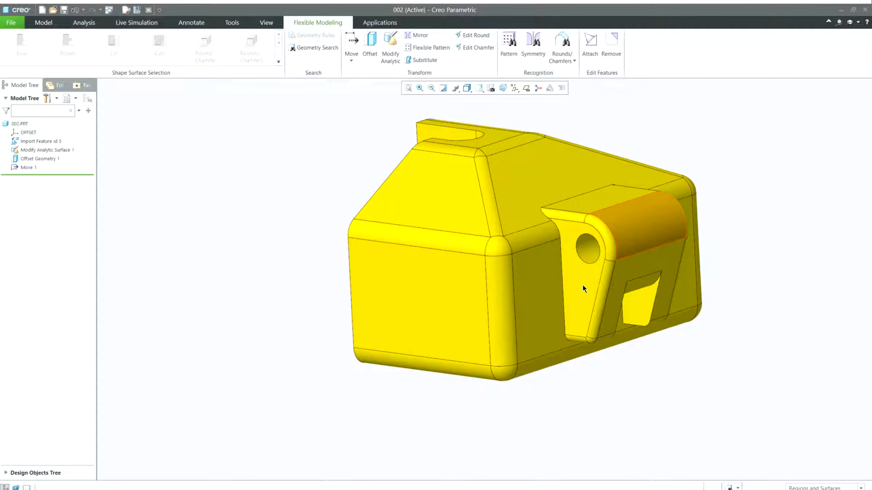
{"action": "middle_click_drag", "start_coordinate": [713, 323], "coordinate": [505, 314], "text": "shift"}
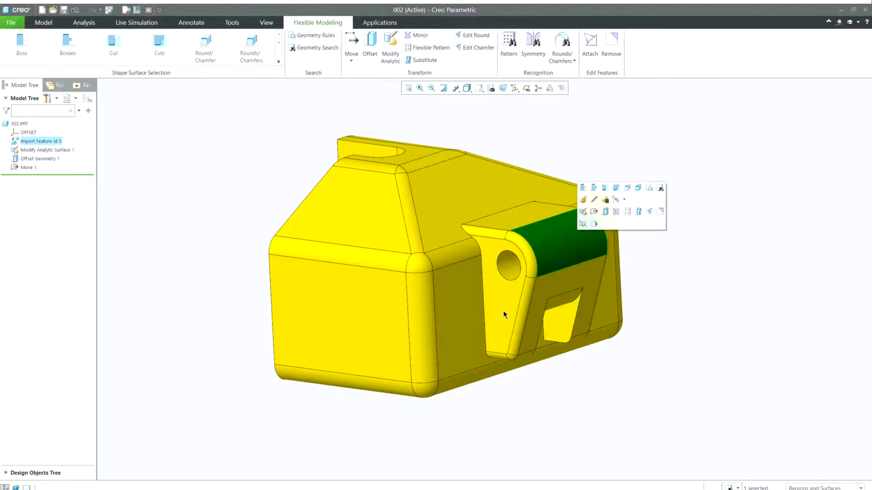
{"action": "left_click", "coordinate": [503, 311]}
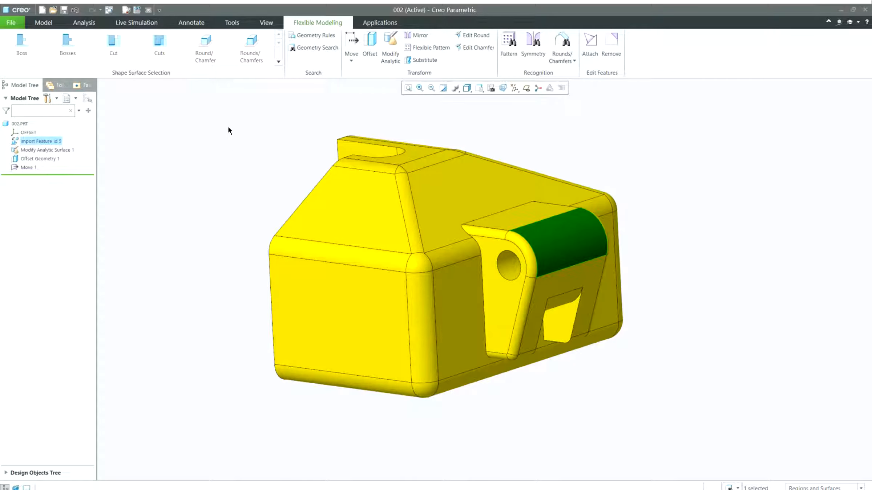
{"action": "left_click", "coordinate": [370, 46]}
{"action": "middle_click_drag", "start_coordinate": [621, 274], "coordinate": [490, 296]}
{"action": "mouse_move", "coordinate": [496, 291]}
{"action": "left_mouse_down"}
{"action": "mouse_move", "coordinate": [513, 282]}
{"action": "mouse_move", "coordinate": [504, 286]}
{"action": "left_mouse_up"}
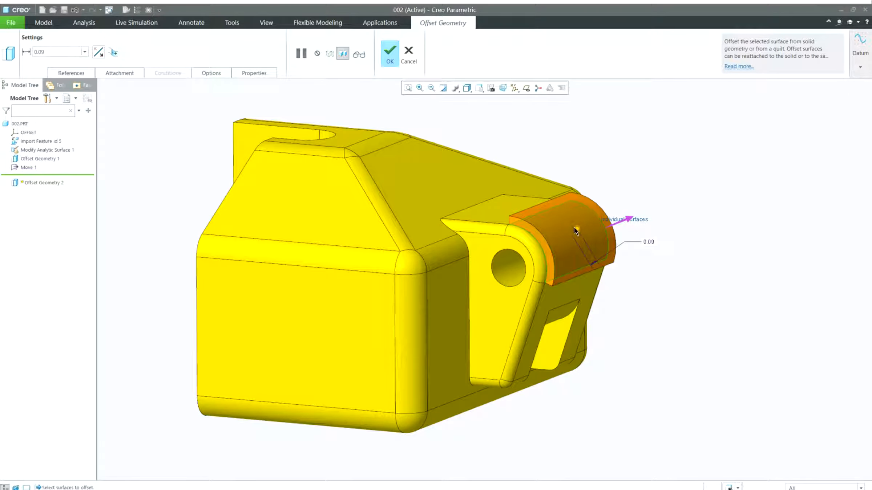
{"action": "middle_click_drag", "start_coordinate": [574, 226], "coordinate": [573, 241]}
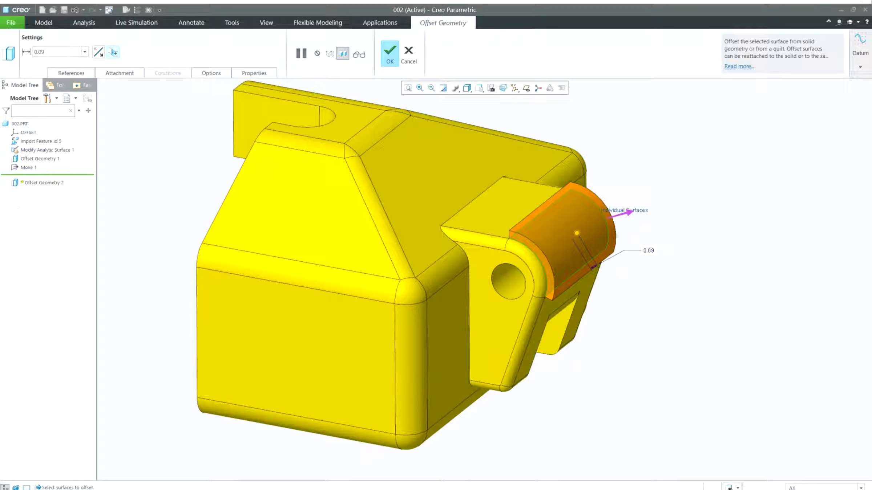
Make the offset create side surfaces around the hinge boss
{"action": "left_click", "coordinate": [114, 52]}
{"action": "mouse_move", "coordinate": [651, 254]}
{"action": "middle_mouse_down"}
{"action": "mouse_move", "coordinate": [663, 227]}
{"action": "mouse_move", "coordinate": [652, 247]}
{"action": "middle_mouse_up"}
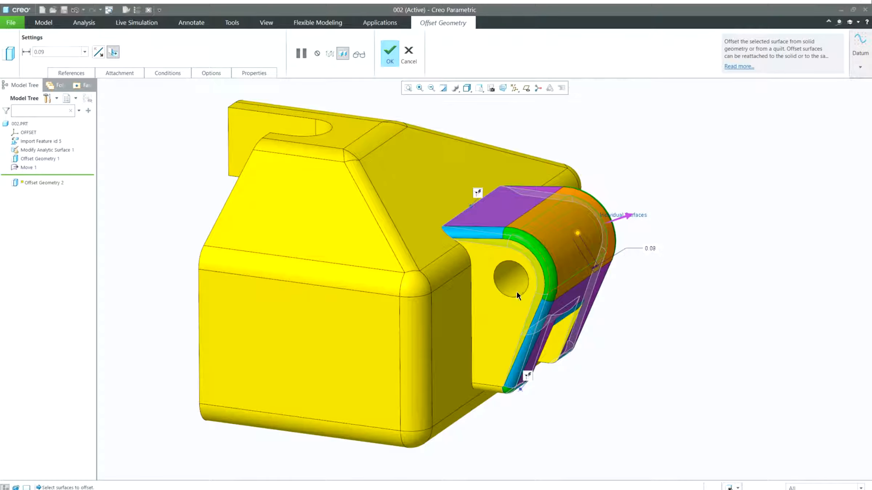
{"action": "mouse_move", "coordinate": [513, 288]}
{"action": "left_mouse_down"}
{"action": "mouse_move", "coordinate": [527, 276]}
{"action": "mouse_move", "coordinate": [502, 287]}
{"action": "left_mouse_up"}
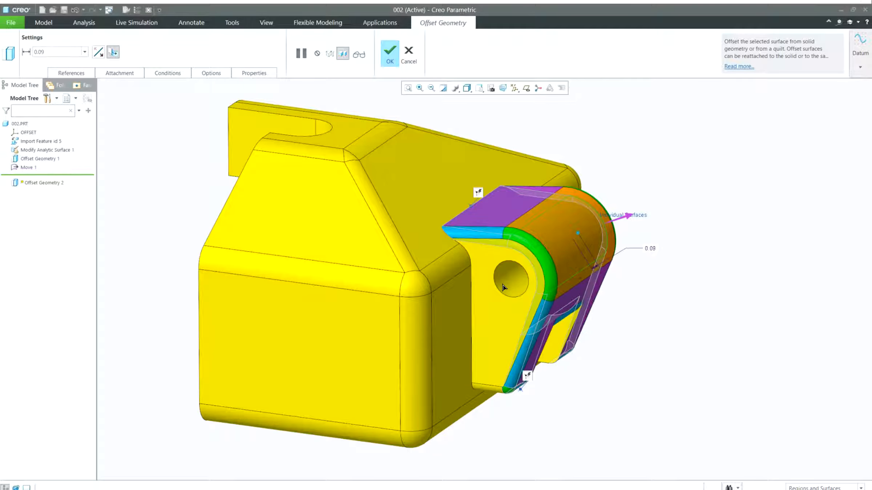
{"action": "mouse_move", "coordinate": [628, 345]}
{"action": "middle_mouse_down"}
{"action": "mouse_move", "coordinate": [642, 323]}
{"action": "mouse_move", "coordinate": [622, 339]}
{"action": "middle_mouse_up"}
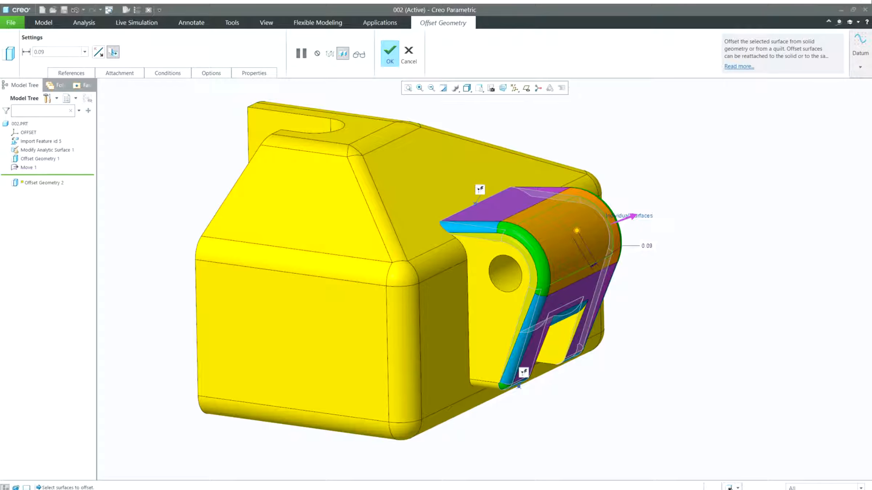
Add a Fixed condition on the edge at the bottom of the hinge boss's side face
{"action": "left_click", "coordinate": [120, 73]}
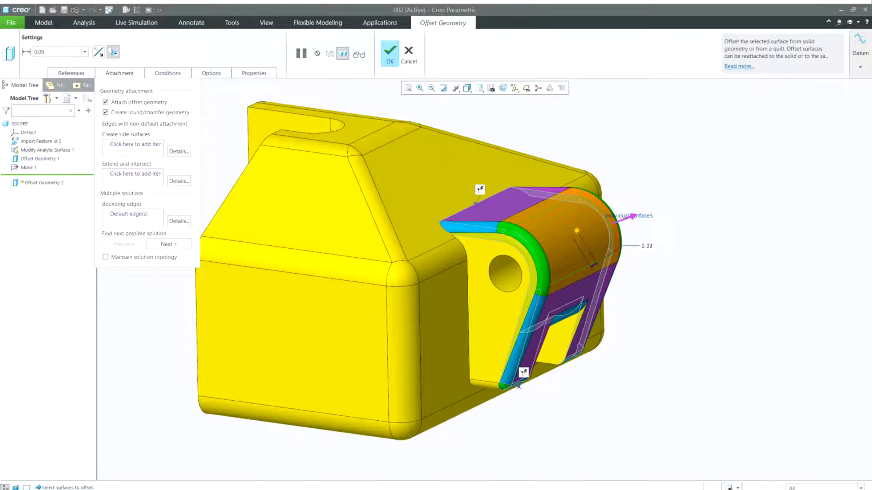
{"action": "left_click", "coordinate": [167, 73]}
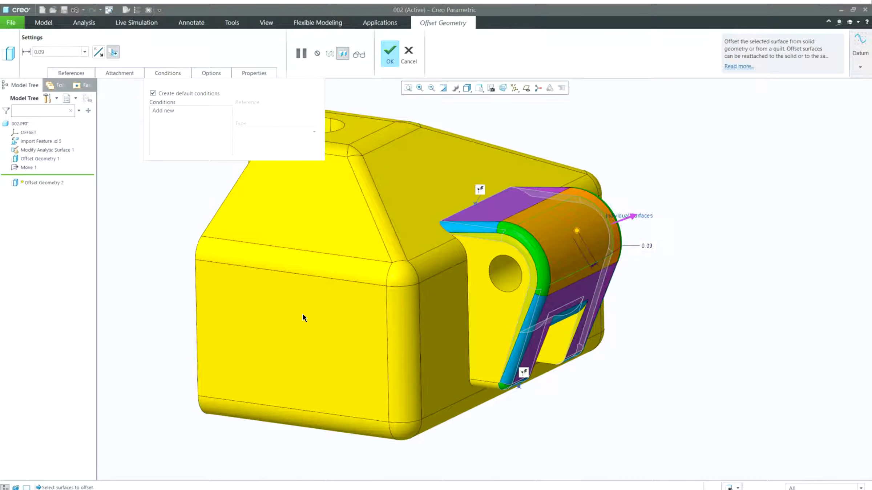
{"action": "middle_click_drag", "start_coordinate": [302, 313], "coordinate": [531, 252]}
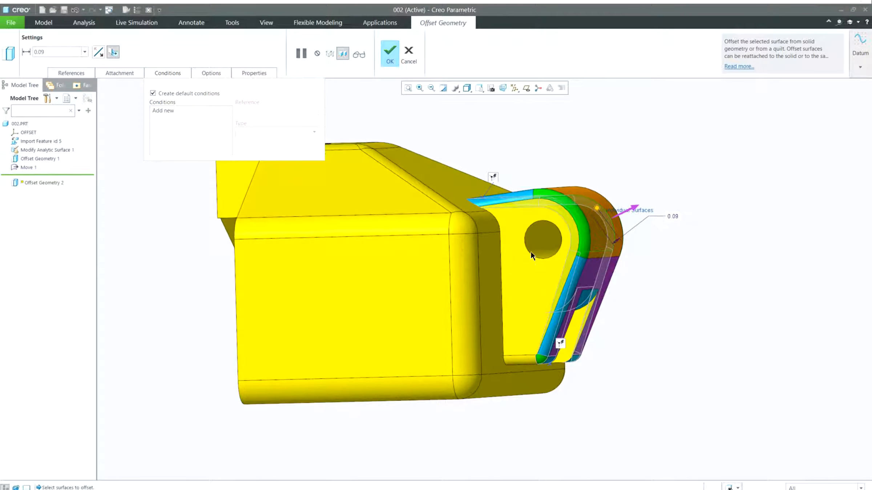
{"action": "mouse_move", "coordinate": [529, 258]}
{"action": "left_mouse_down"}
{"action": "mouse_move", "coordinate": [536, 256]}
{"action": "mouse_move", "coordinate": [522, 263]}
{"action": "mouse_move", "coordinate": [537, 255]}
{"action": "mouse_move", "coordinate": [528, 262]}
{"action": "left_mouse_up"}
{"action": "left_click", "coordinate": [164, 111]}
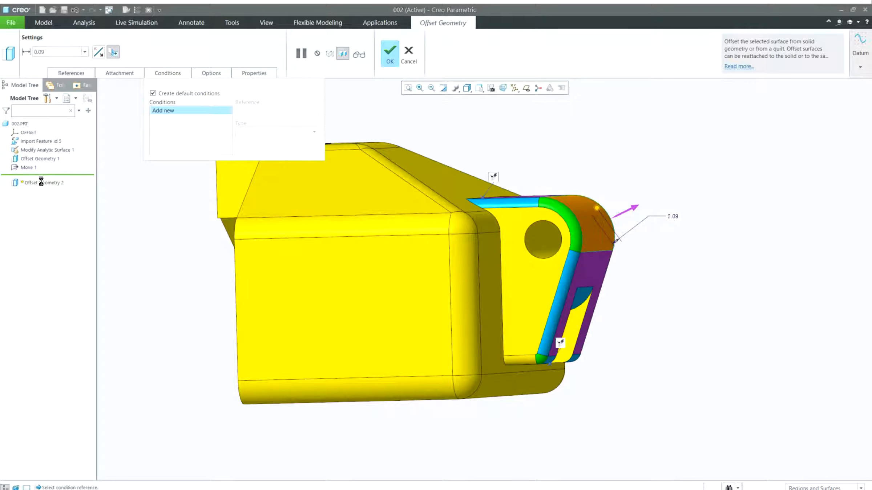
{"action": "left_click", "coordinate": [517, 359]}
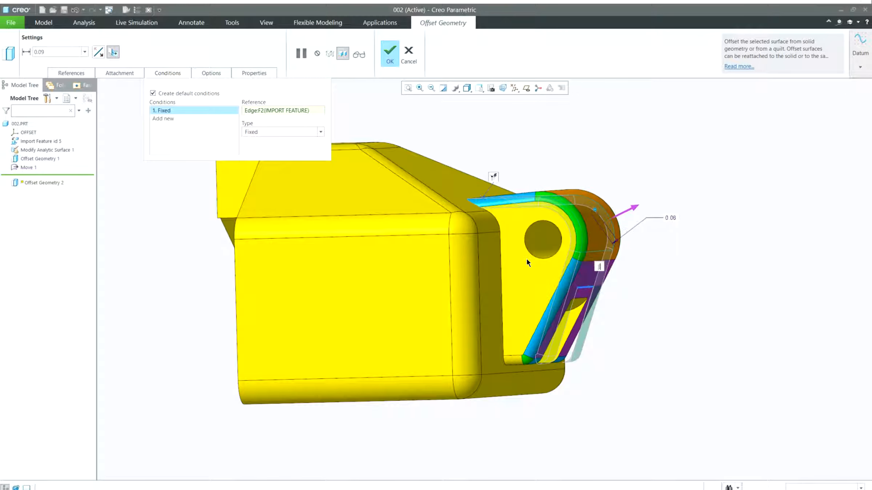
Set the offset distance to 0.10 and finish the Offset feature
{"action": "left_click_drag", "start_coordinate": [526, 259], "coordinate": [529, 257]}
{"action": "double_click", "coordinate": [621, 271]}
{"action": "type", "text": ".1"}
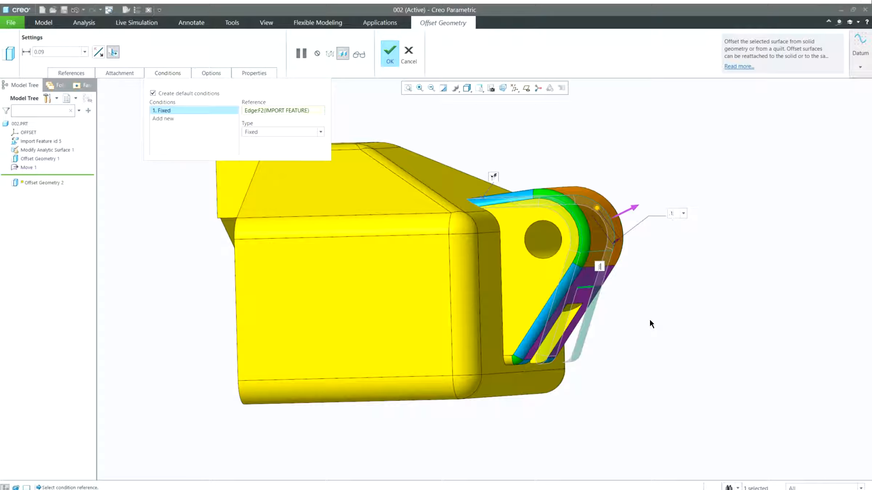
{"action": "key", "text": "Return"}
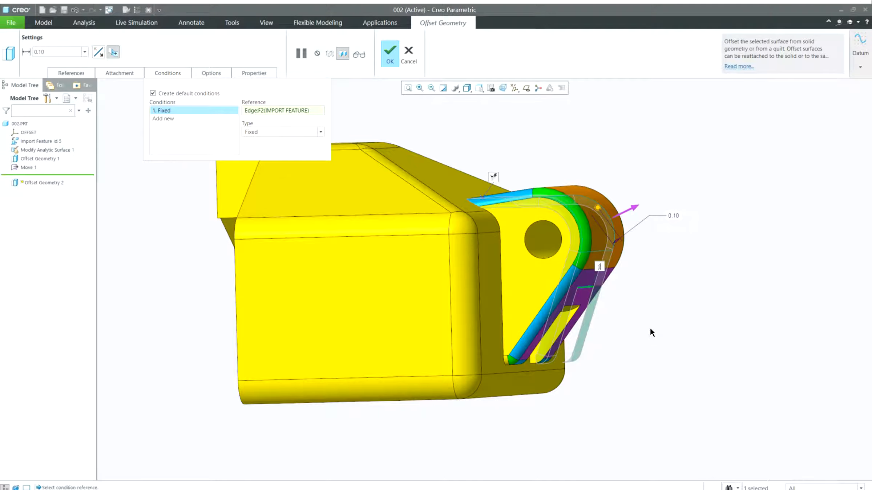
{"action": "middle_click", "coordinate": [650, 329]}
Move the slotted arm's top face downward with the dragger and finish the Move feature
{"action": "middle_click_drag", "start_coordinate": [646, 352], "coordinate": [604, 315]}
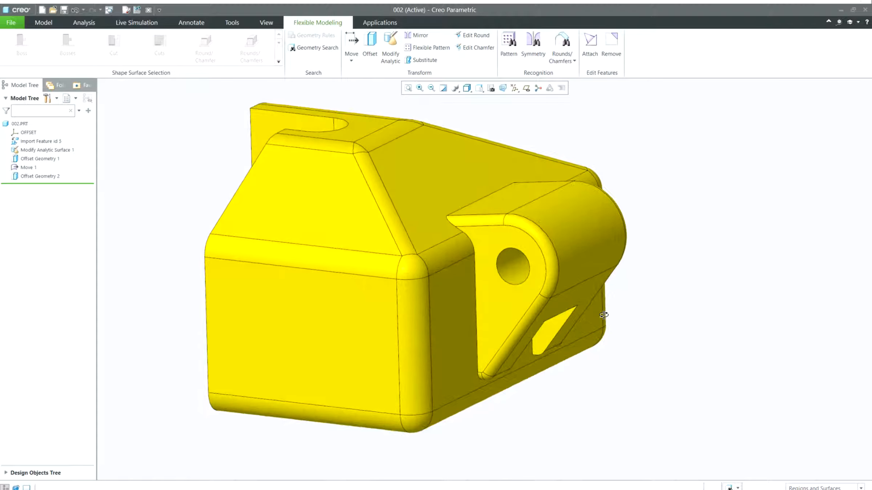
{"action": "scroll", "coordinate": [557, 236], "scroll_direction": "up", "scroll_amount": 2}
{"action": "middle_click_drag", "start_coordinate": [533, 179], "coordinate": [555, 227], "text": "shift"}
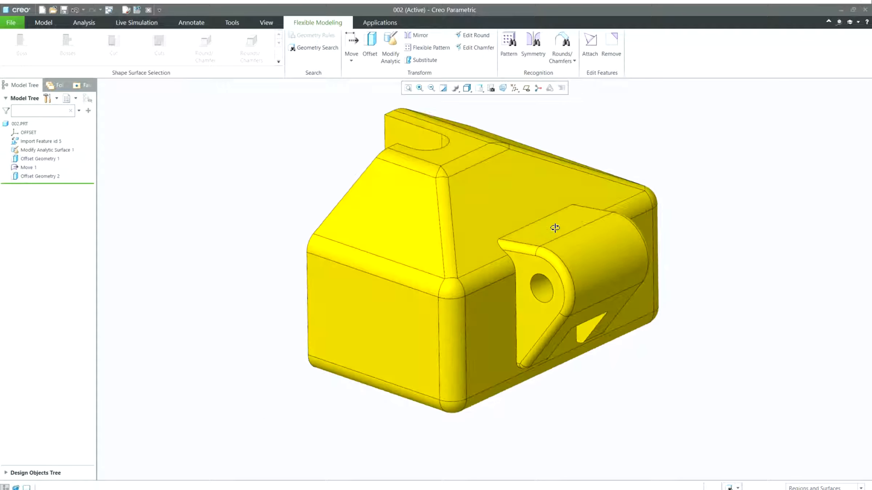
{"action": "left_click", "coordinate": [360, 180]}
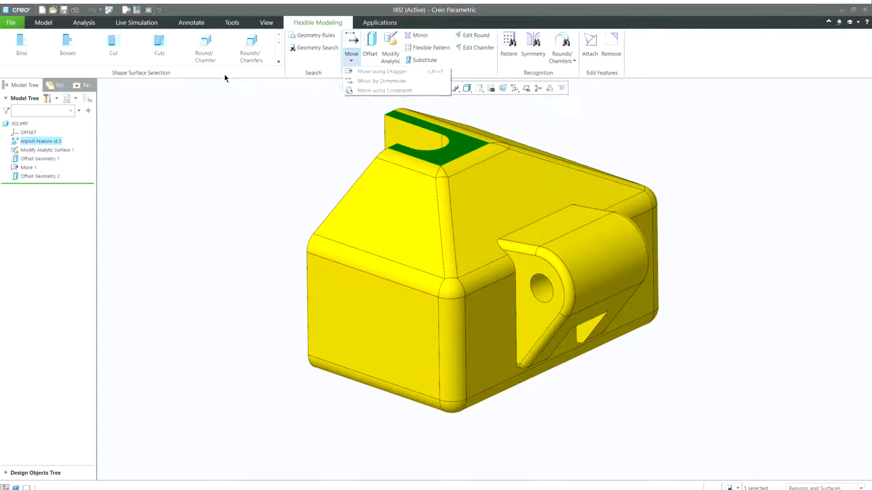
{"action": "key", "text": "ctrl+t"}
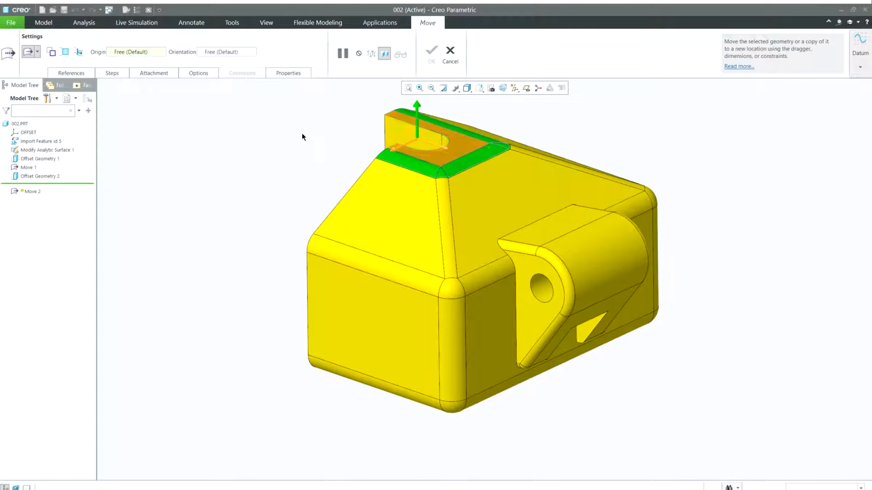
{"action": "left_click_drag", "start_coordinate": [302, 133], "coordinate": [329, 161]}
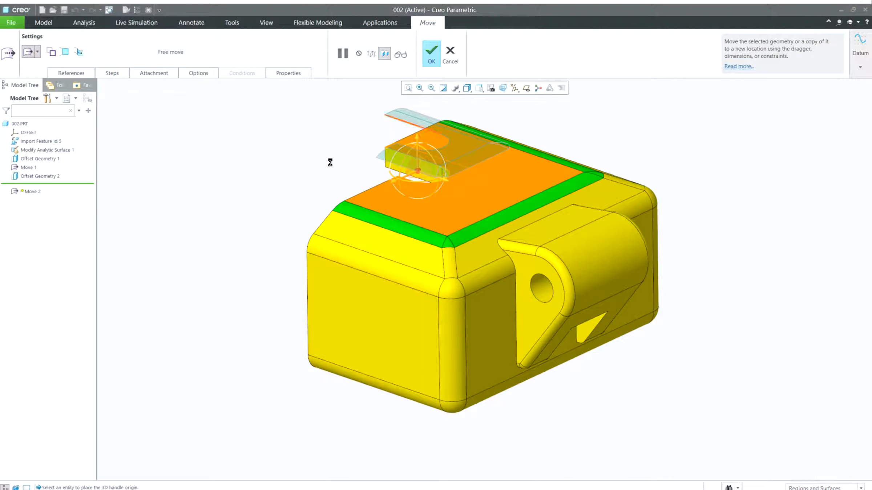
{"action": "middle_click", "coordinate": [602, 160]}
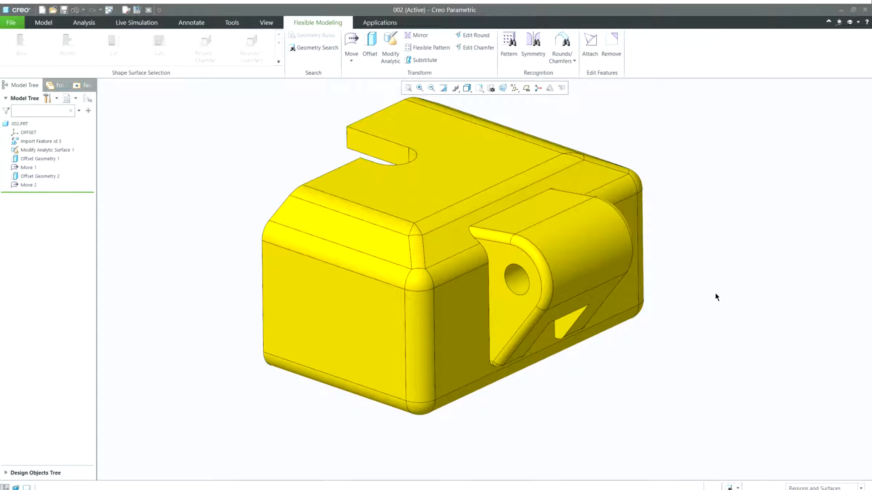
Assemble the SolidWorks part 6530_side_guard_swx.sldprt into the tracks assembly
{"action": "middle_click_drag", "start_coordinate": [695, 253], "coordinate": [686, 267], "text": "shift"}
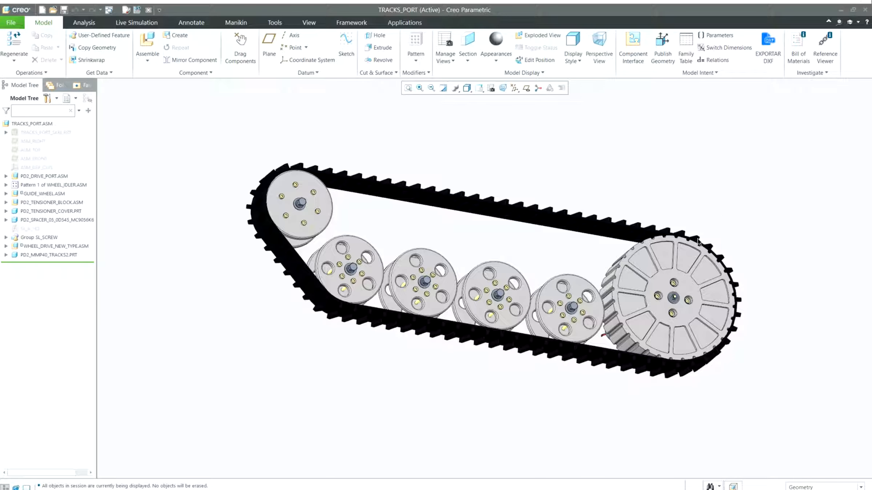
{"action": "middle_click_drag", "start_coordinate": [686, 228], "coordinate": [583, 227], "text": "shift"}
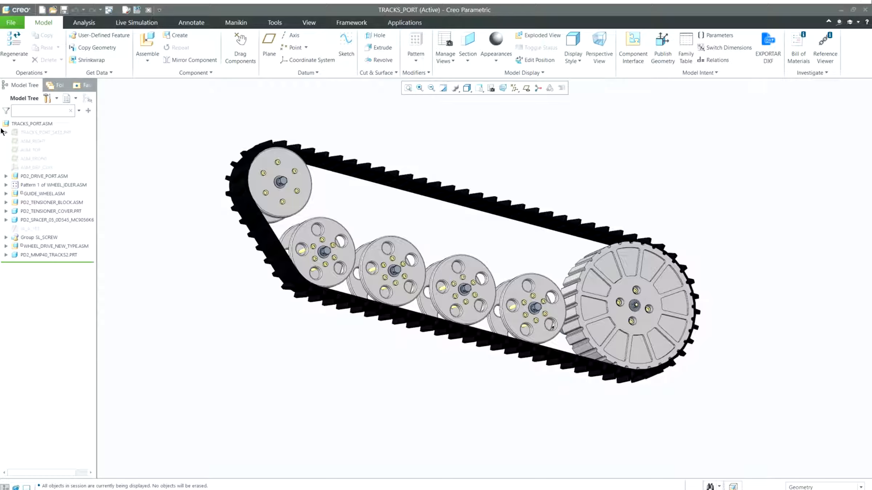
{"action": "left_click", "coordinate": [147, 46]}
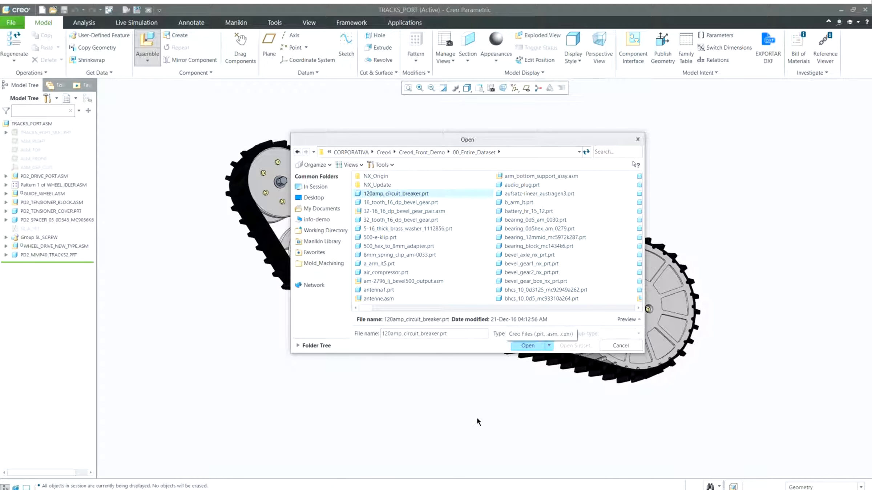
{"action": "left_click", "coordinate": [569, 334]}
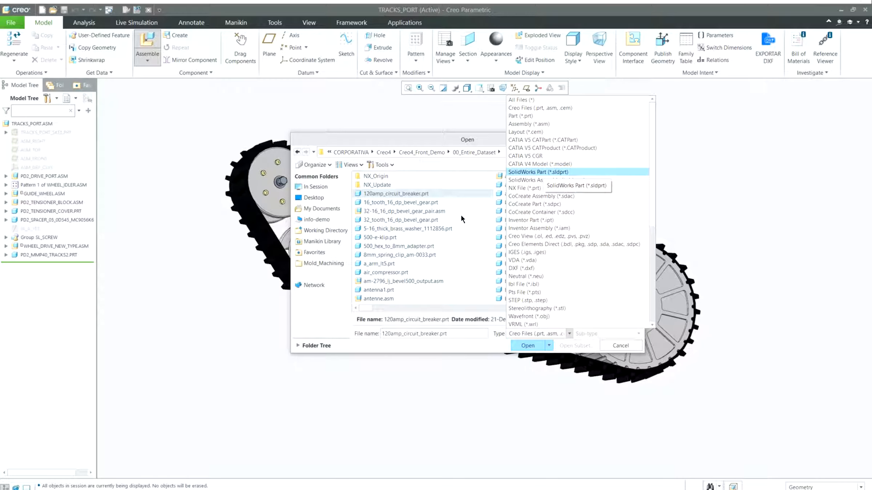
{"action": "left_click", "coordinate": [537, 172]}
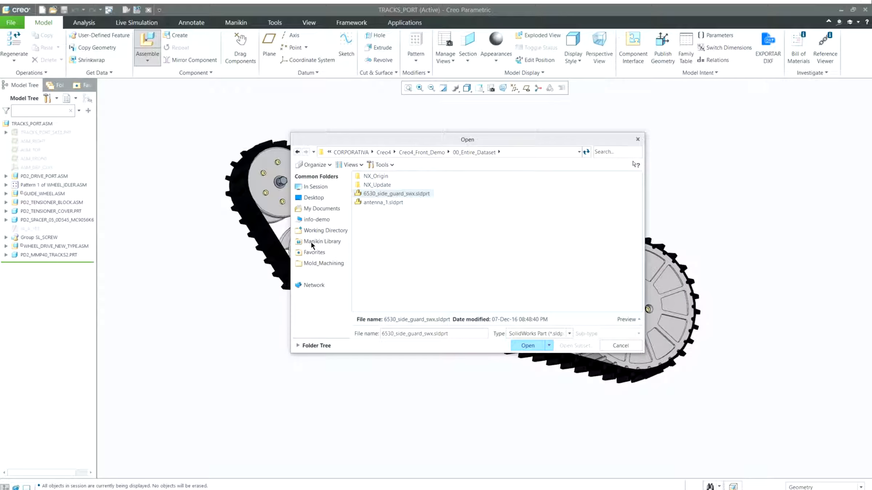
{"action": "key", "text": "Return"}
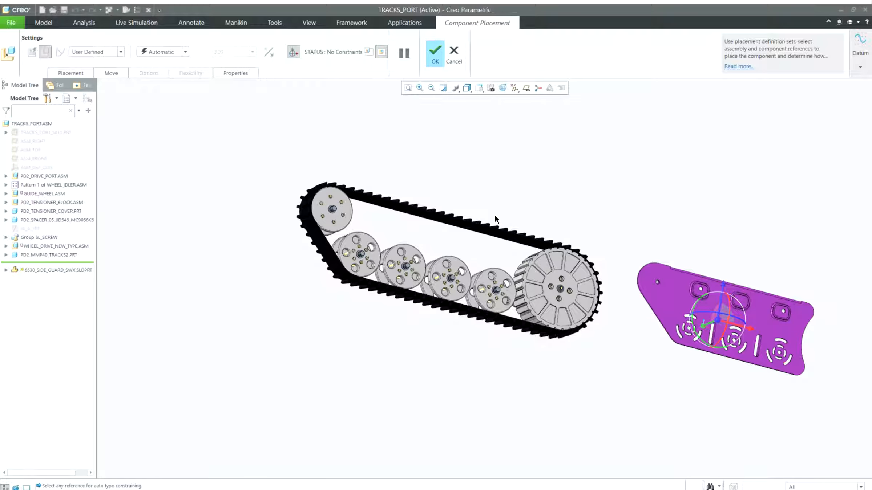
Place the side guard with the Default Constraint and finish the placement
{"action": "right_click", "coordinate": [487, 196]}
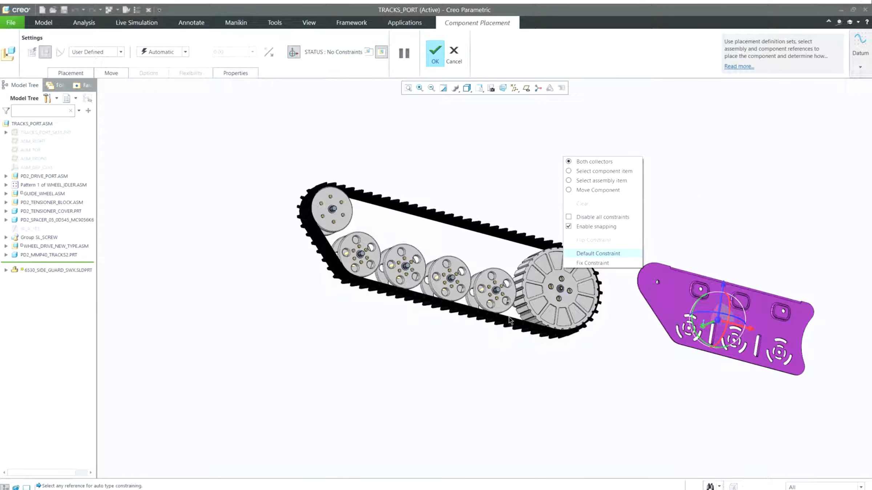
{"action": "left_click", "coordinate": [598, 254]}
{"action": "scroll", "coordinate": [540, 257], "scroll_direction": "down", "scroll_amount": 2}
{"action": "middle_click", "coordinate": [505, 223]}
{"action": "mouse_move", "coordinate": [491, 221]}
{"action": "middle_mouse_down"}
{"action": "mouse_move", "coordinate": [503, 238]}
{"action": "mouse_move", "coordinate": [479, 217]}
{"action": "middle_mouse_up"}
{"action": "middle_click_drag", "start_coordinate": [406, 202], "coordinate": [428, 196], "text": "shift"}
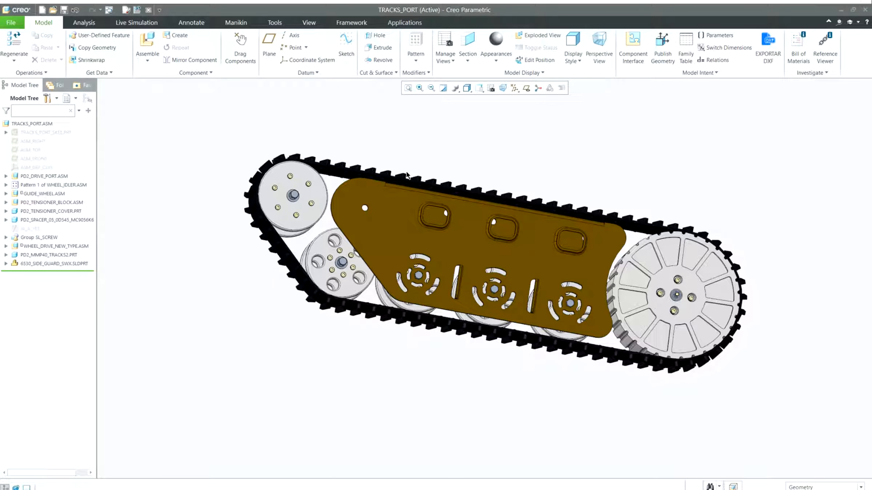
Open the side guard part in its own window, then close that window
{"action": "left_click", "coordinate": [379, 306]}
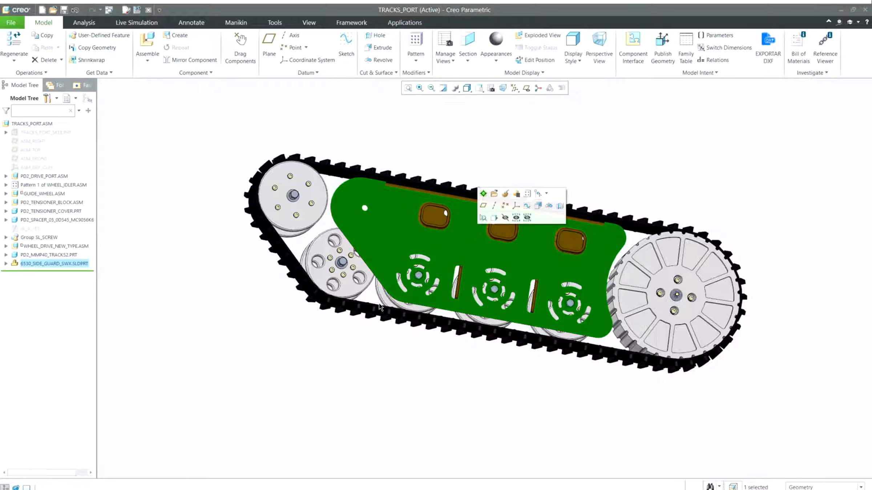
{"action": "left_click", "coordinate": [494, 193]}
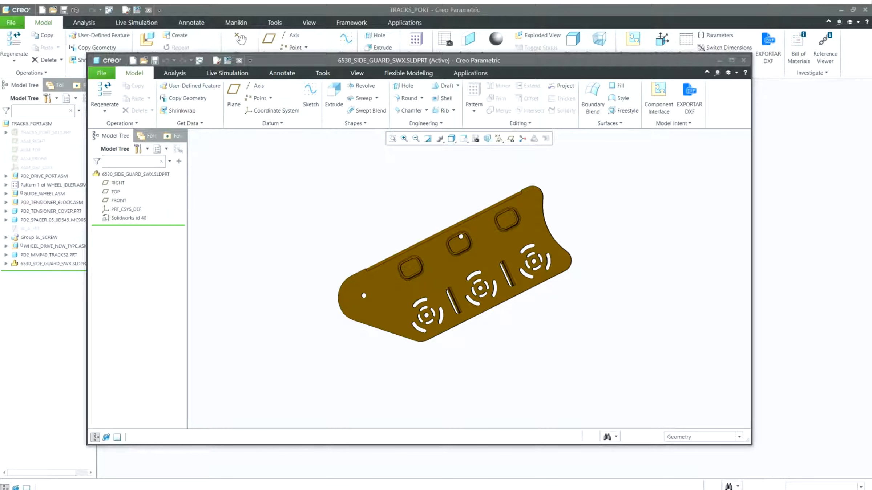
{"action": "key", "text": "ctrl+w"}
Activate the side guard part within the assembly
{"action": "left_click", "coordinate": [55, 264]}
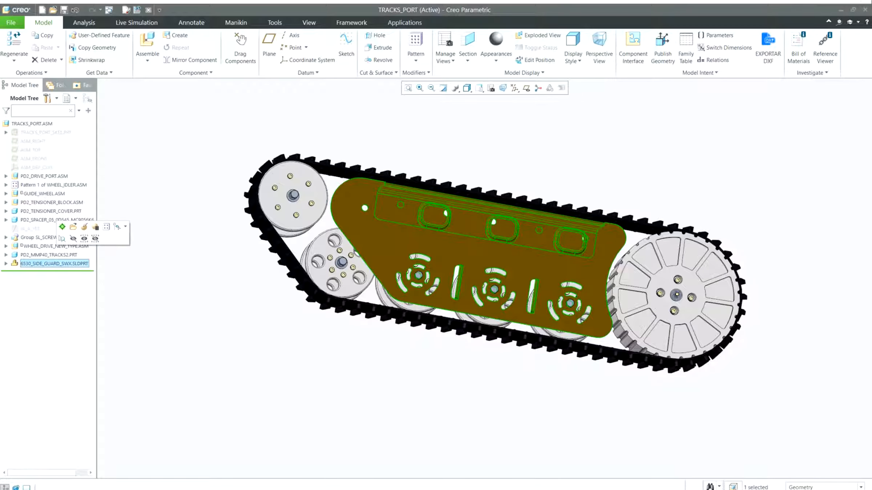
{"action": "left_click", "coordinate": [71, 230]}
{"action": "middle_click_drag", "start_coordinate": [352, 297], "coordinate": [340, 316]}
{"action": "scroll", "coordinate": [364, 317], "scroll_direction": "down", "scroll_amount": 1}
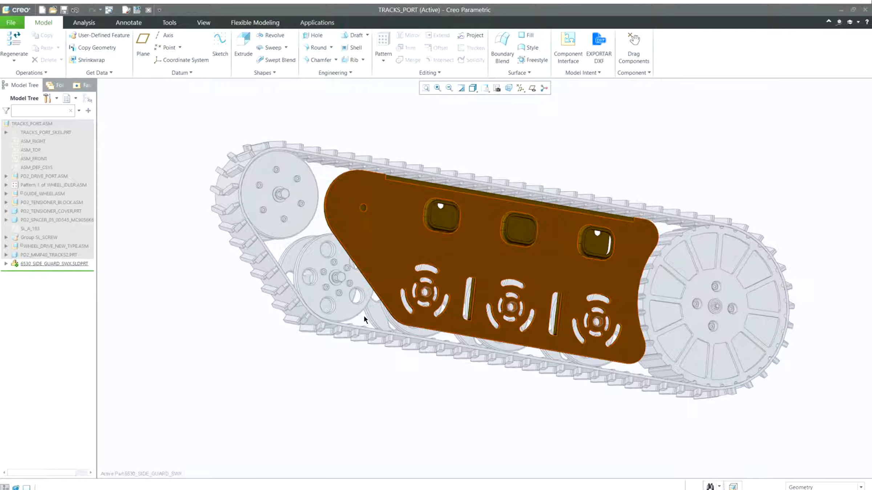
{"action": "middle_click_drag", "start_coordinate": [399, 328], "coordinate": [389, 325], "text": "shift"}
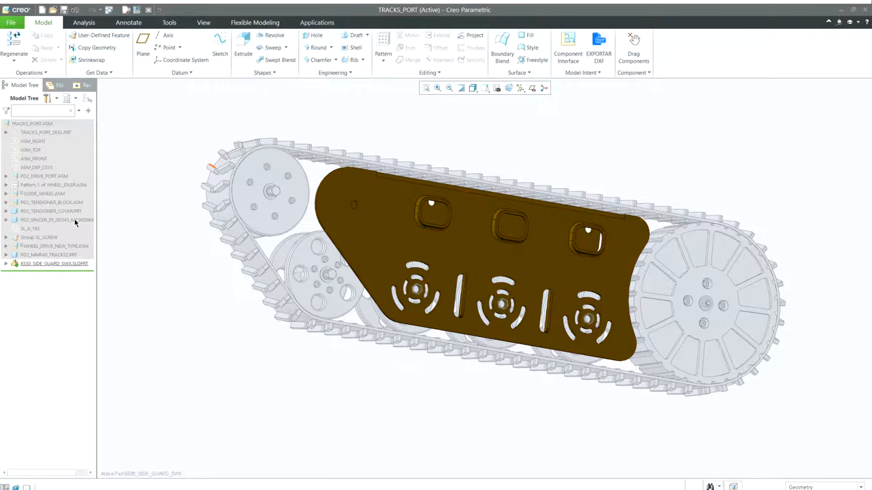
Convert the active side guard part to a sheet metal part using the Driving Surface option, accepting the 0.20 thickness
{"action": "left_click", "coordinate": [31, 73]}
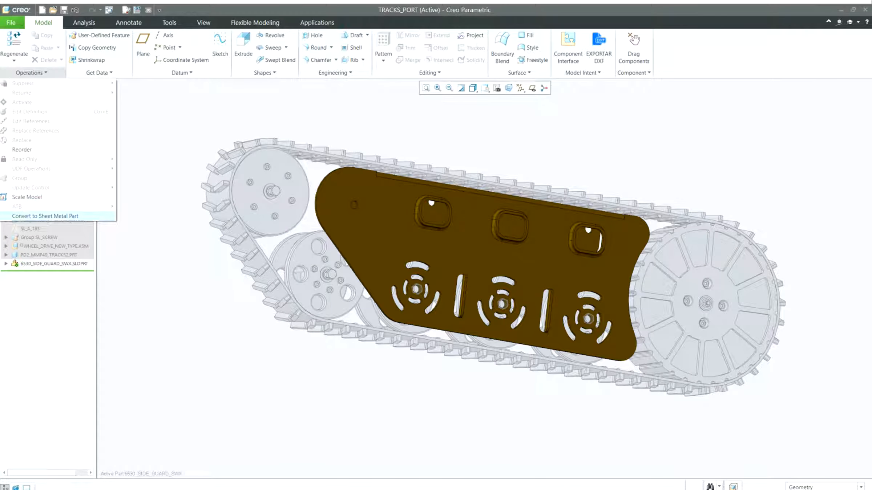
{"action": "left_click", "coordinate": [45, 216]}
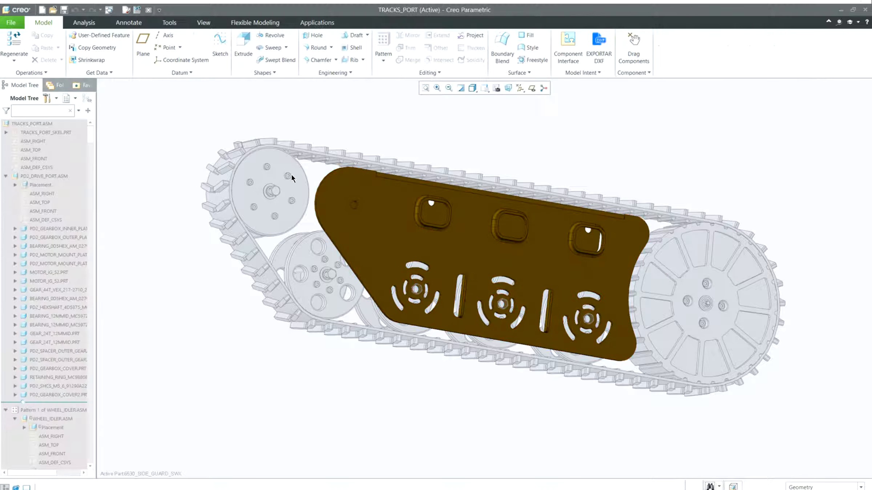
{"action": "left_click", "coordinate": [32, 72]}
{"action": "left_click", "coordinate": [45, 215]}
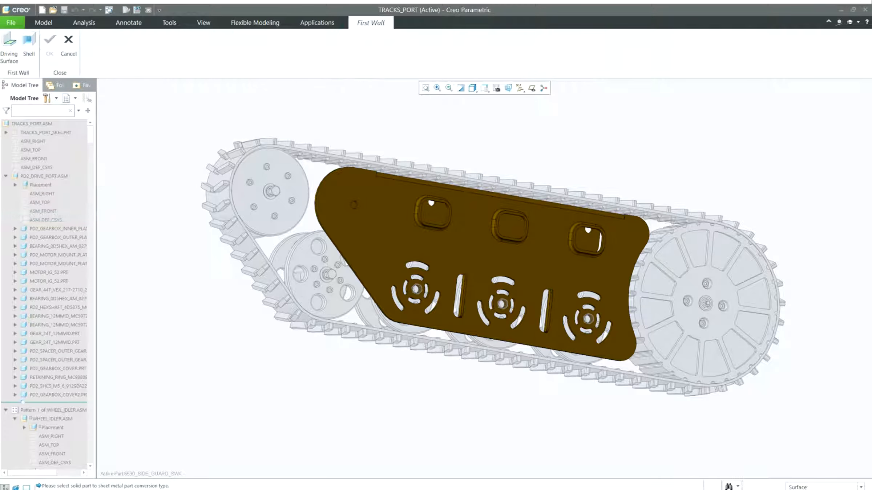
{"action": "left_click", "coordinate": [9, 48]}
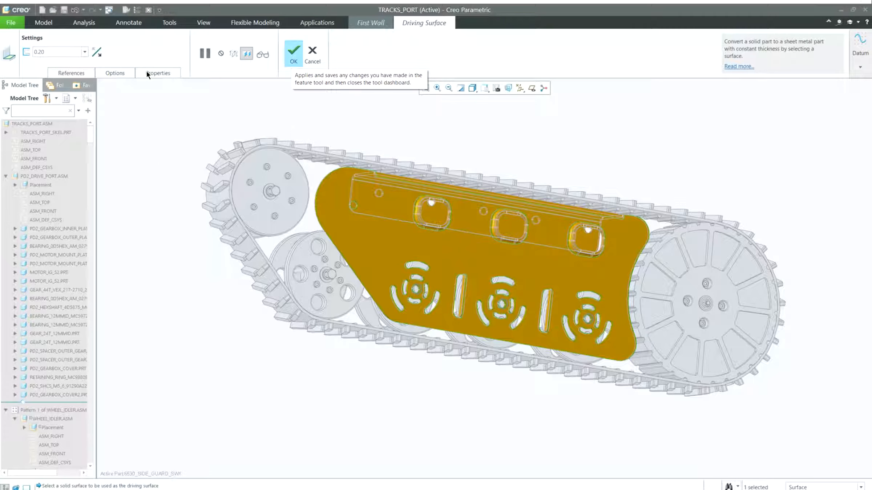
{"action": "left_click", "coordinate": [293, 54]}
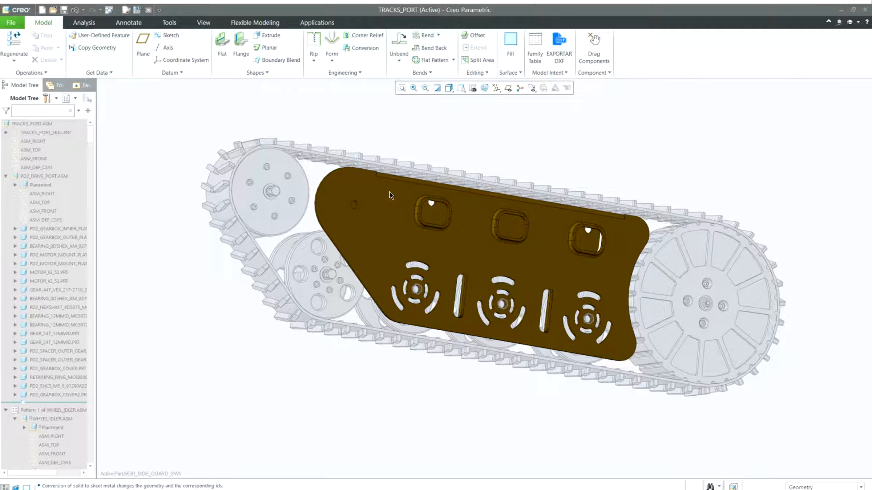
Select the small hole's surfaces in the side guard and start a Move using Constraints
{"action": "left_click", "coordinate": [255, 22]}
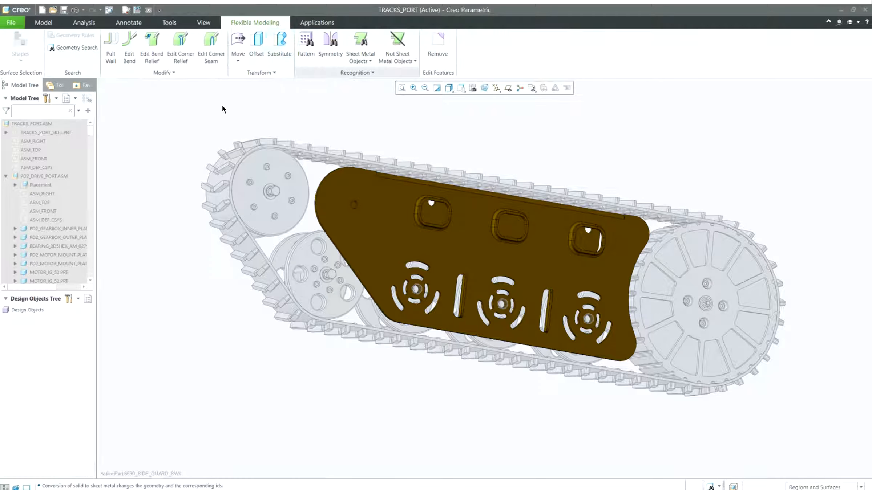
{"action": "key", "text": "F5"}
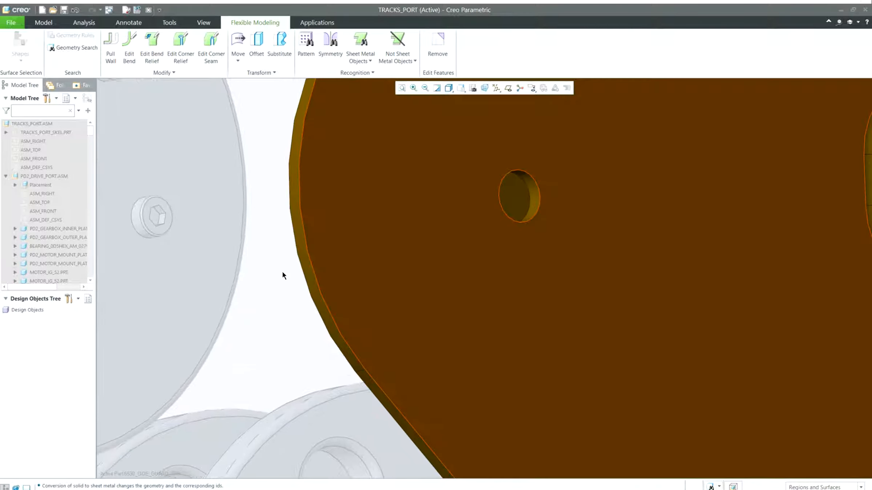
{"action": "left_click", "coordinate": [162, 319]}
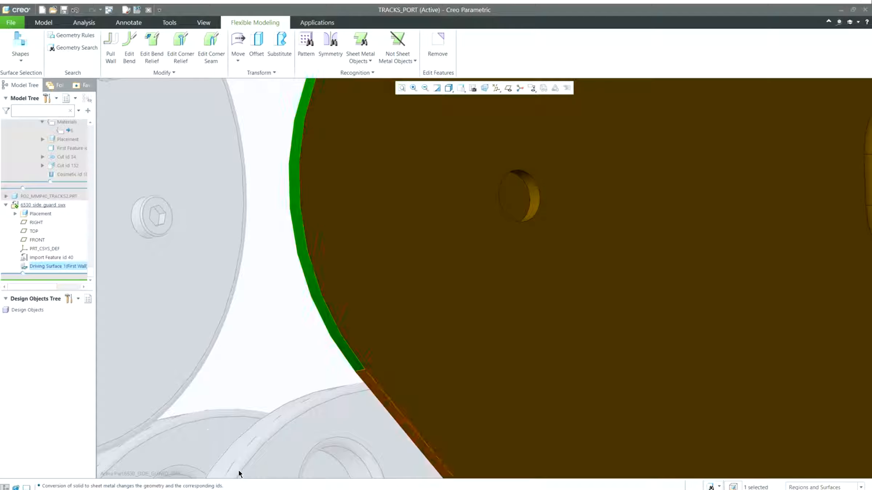
{"action": "left_click", "coordinate": [399, 421], "text": "ctrl"}
{"action": "left_click", "coordinate": [449, 260], "text": "ctrl"}
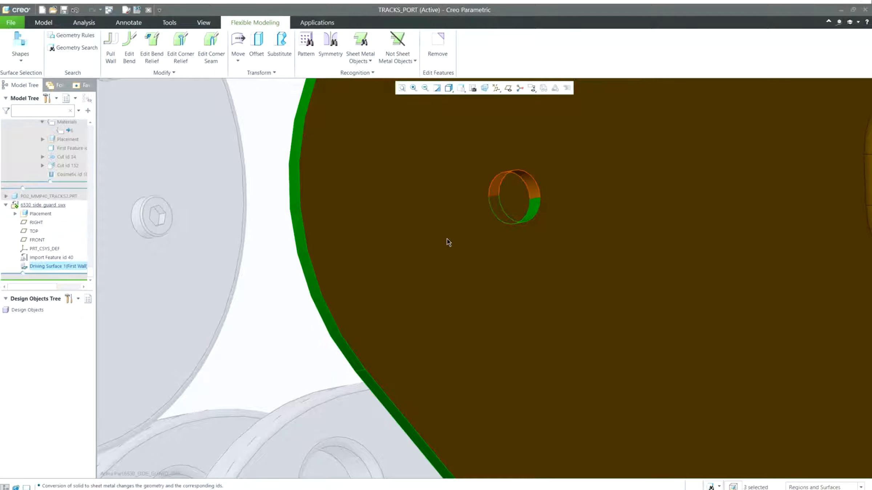
{"action": "left_click", "coordinate": [447, 239], "text": "ctrl"}
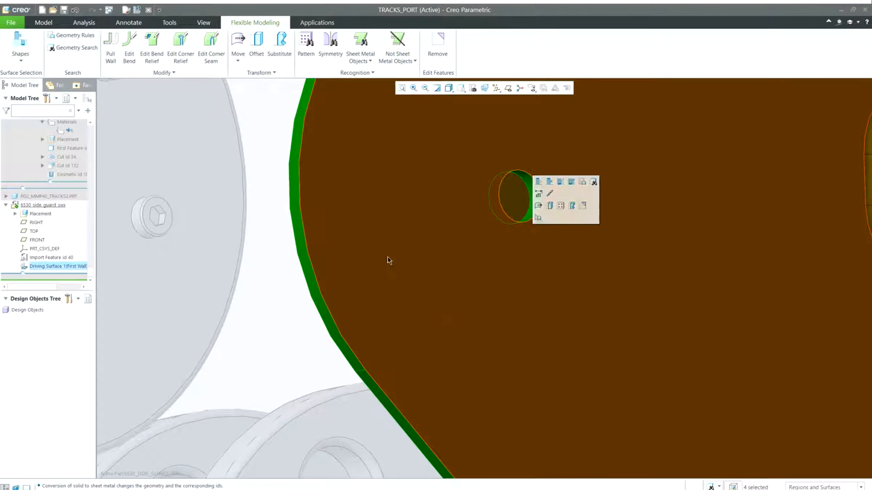
{"action": "left_click", "coordinate": [83, 85]}
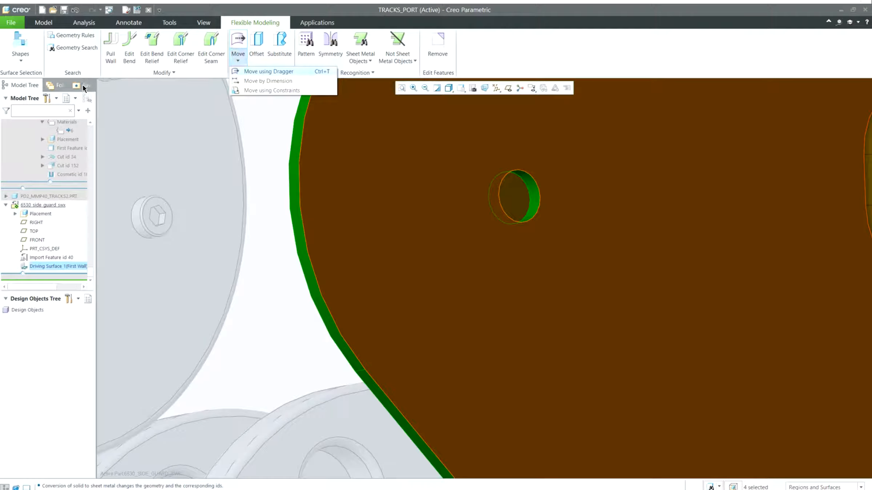
{"action": "left_click", "coordinate": [84, 114]}
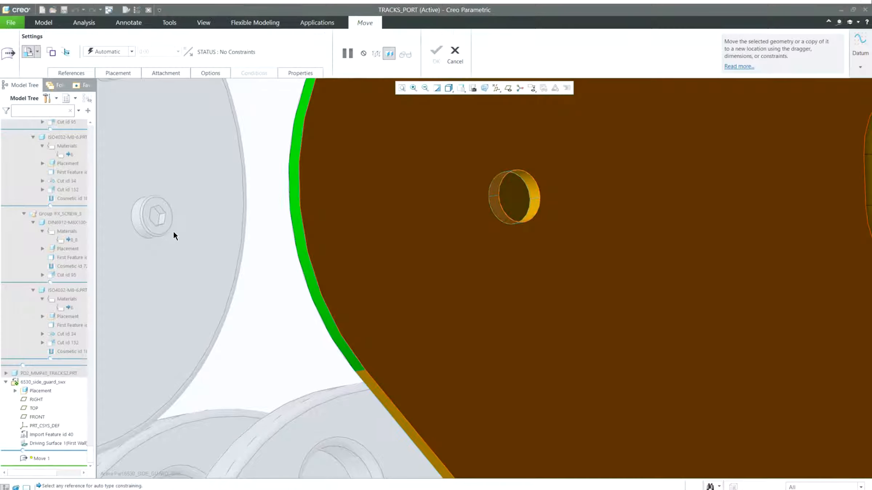
Constrain the hole Coincident with the nearby hex bolt and complete the move
{"action": "scroll", "coordinate": [182, 239], "scroll_direction": "down", "scroll_amount": 2}
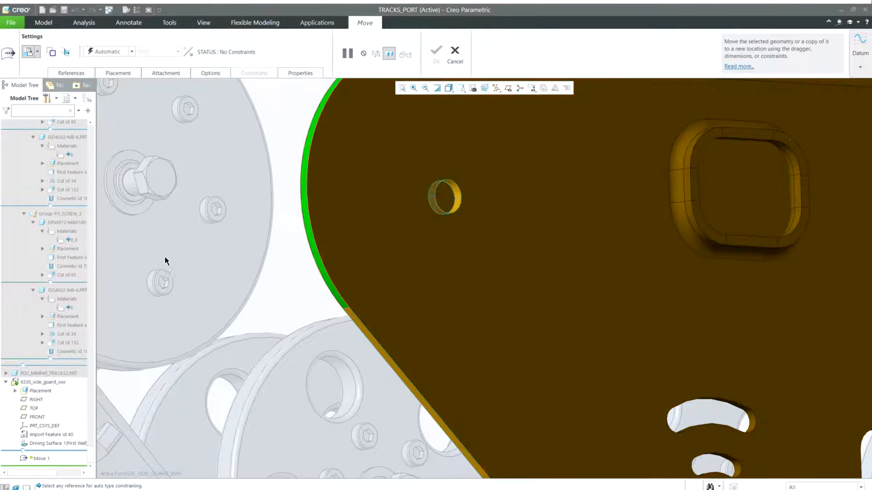
{"action": "middle_click_drag", "start_coordinate": [165, 259], "coordinate": [295, 275]}
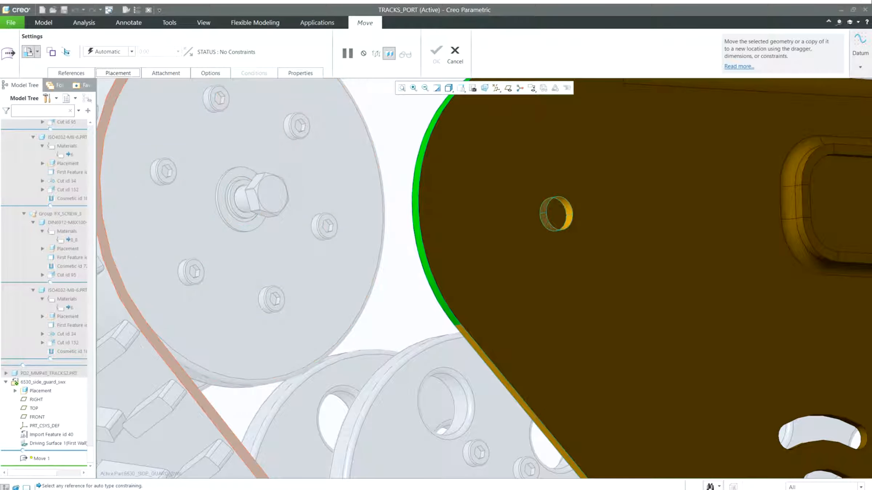
{"action": "left_click", "coordinate": [118, 72]}
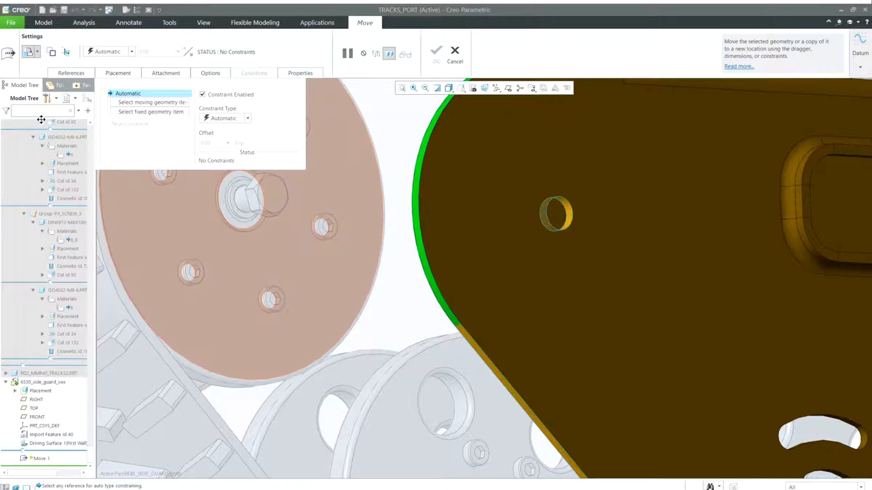
{"action": "left_click", "coordinate": [248, 118]}
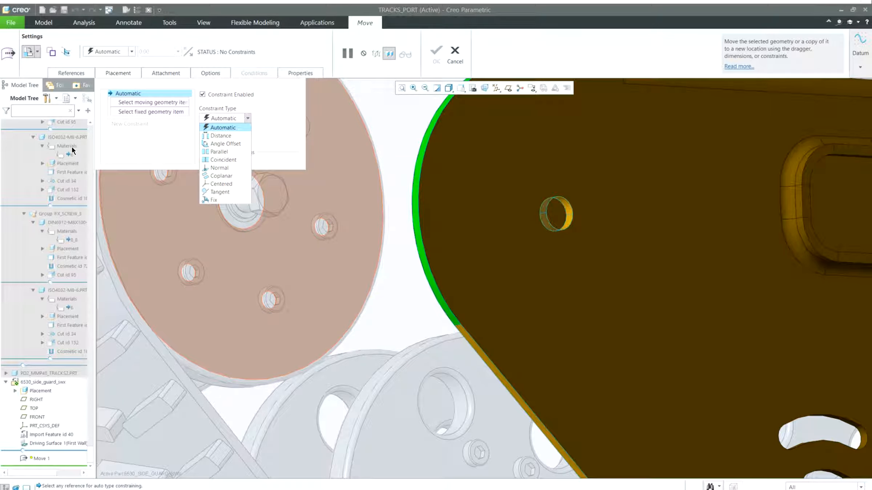
{"action": "key", "text": "Down"}
{"action": "key", "text": "Down"}
{"action": "key", "text": "Down"}
{"action": "key", "text": "Down"}
{"action": "key", "text": "Return"}
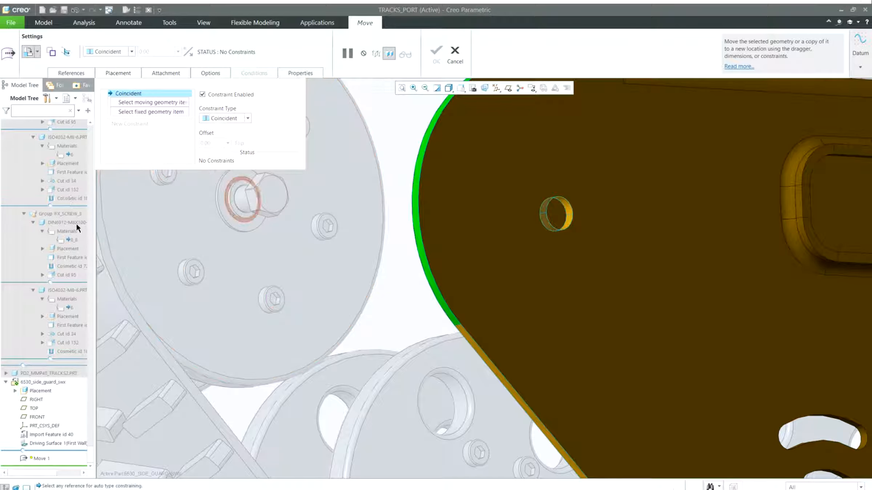
{"action": "left_click", "coordinate": [86, 249]}
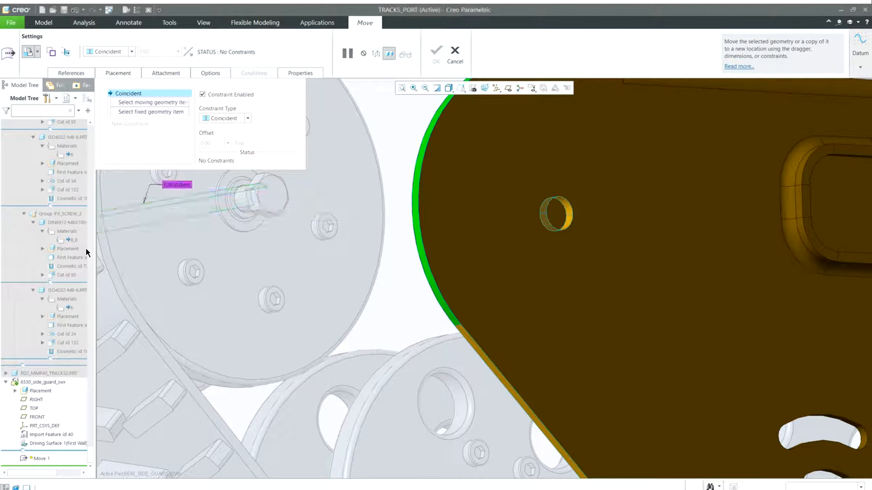
{"action": "left_click", "coordinate": [490, 258]}
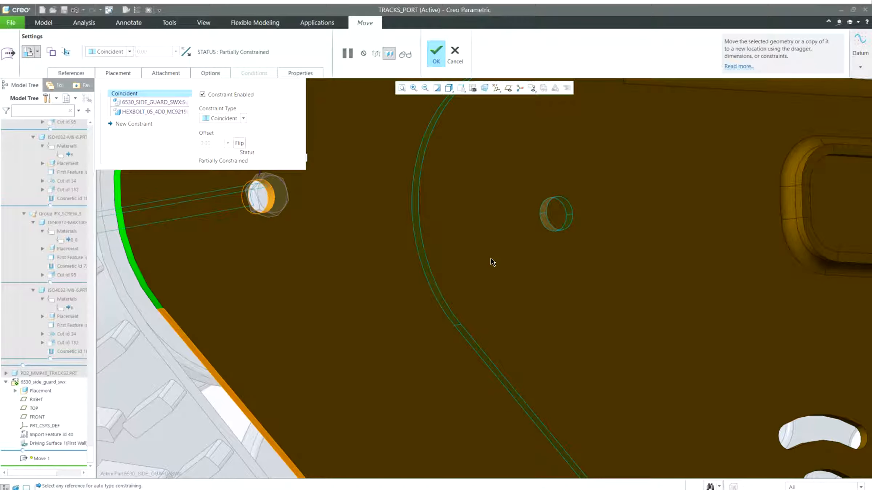
{"action": "scroll", "coordinate": [299, 285], "scroll_direction": "up", "scroll_amount": 3}
{"action": "middle_click_drag", "start_coordinate": [295, 286], "coordinate": [384, 302], "text": "shift"}
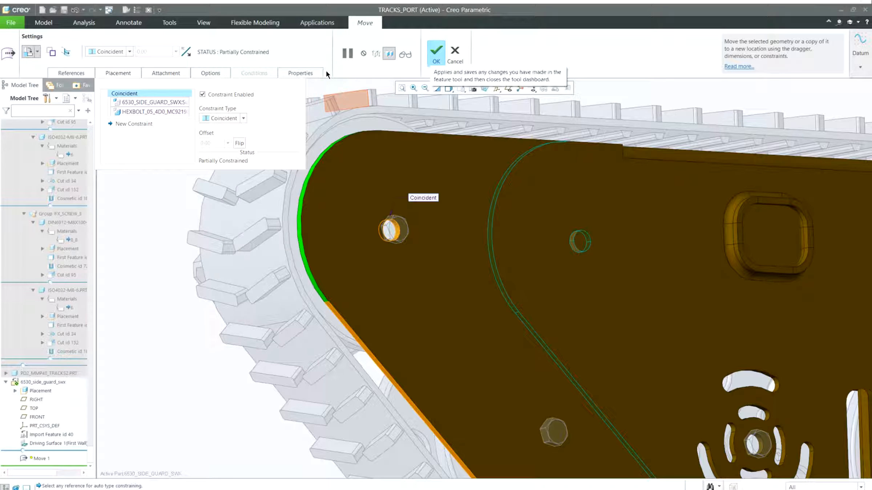
{"action": "left_click", "coordinate": [435, 53]}
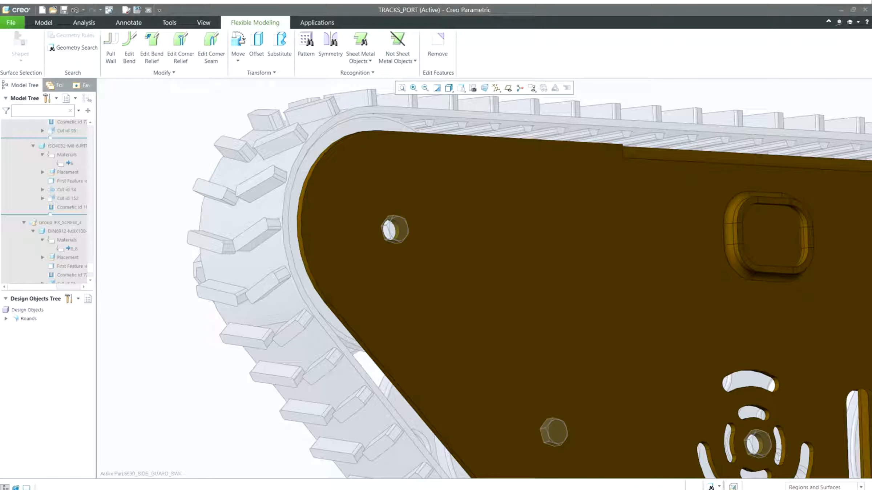
Open the side guard part in its own window
{"action": "scroll", "coordinate": [45, 202], "scroll_direction": "up", "scroll_amount": 3}
{"action": "scroll", "coordinate": [45, 201], "scroll_direction": "up", "scroll_amount": 5}
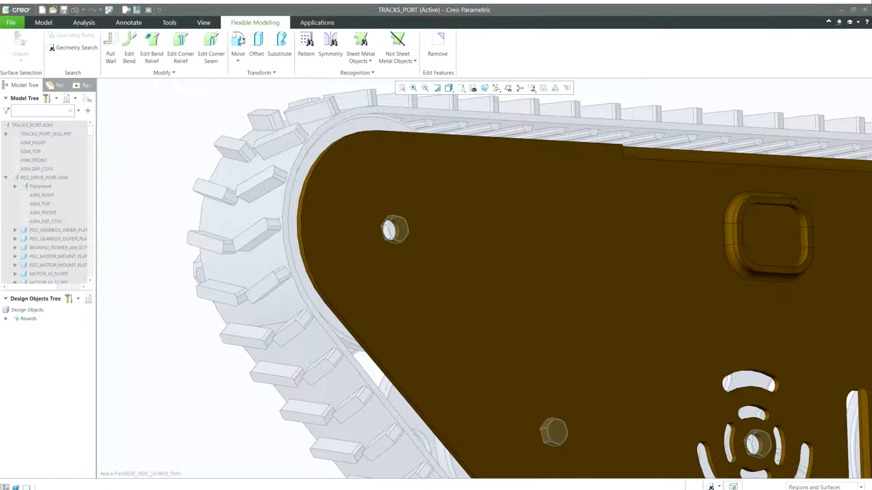
{"action": "left_click", "coordinate": [32, 124]}
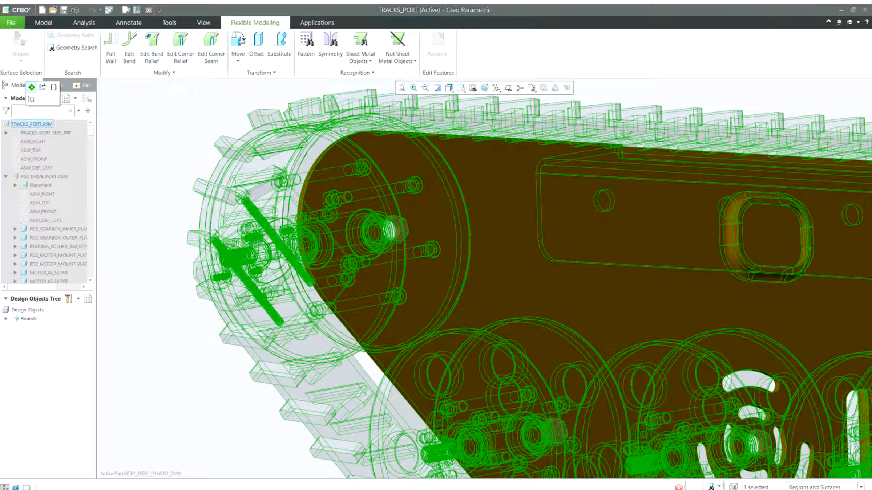
{"action": "left_click", "coordinate": [31, 87]}
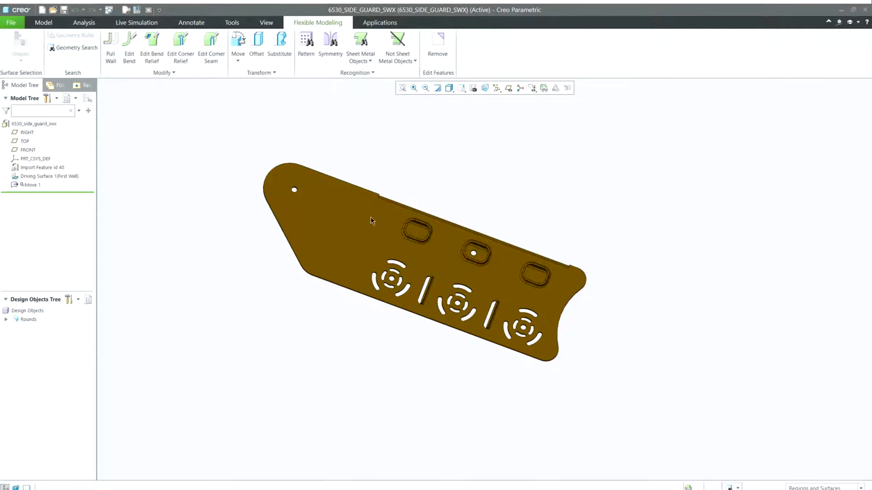
Select the two vertical slots on the side guard and remove them
{"action": "middle_click_drag", "start_coordinate": [371, 217], "coordinate": [389, 219]}
{"action": "scroll", "coordinate": [340, 348], "scroll_direction": "down", "scroll_amount": 2}
{"action": "middle_click_drag", "start_coordinate": [351, 320], "coordinate": [364, 331], "text": "shift"}
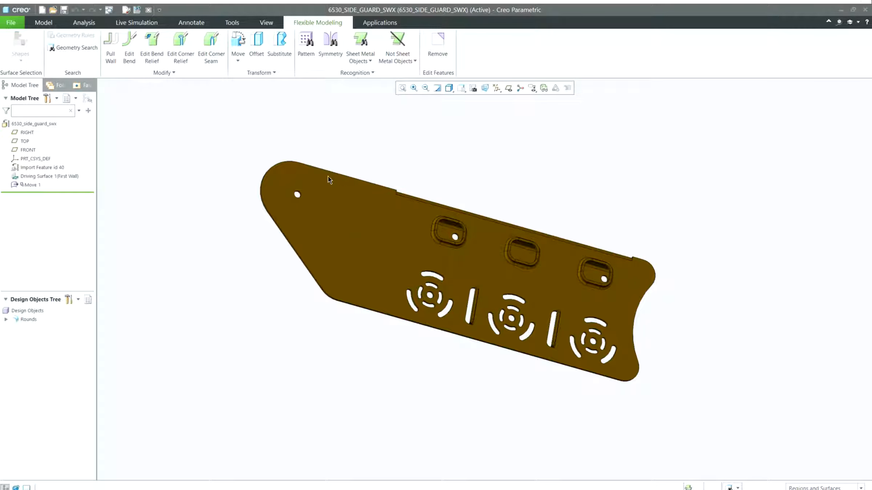
{"action": "middle_click_drag", "start_coordinate": [407, 216], "coordinate": [393, 200]}
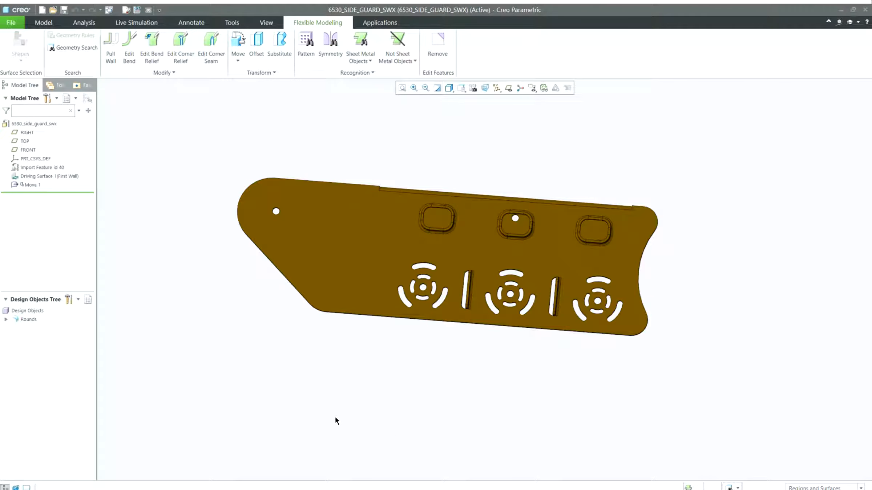
{"action": "left_click_drag", "start_coordinate": [339, 418], "coordinate": [381, 326]}
{"action": "mouse_move", "coordinate": [380, 325]}
{"action": "middle_mouse_down"}
{"action": "mouse_move", "coordinate": [399, 383]}
{"action": "mouse_move", "coordinate": [387, 393]}
{"action": "mouse_move", "coordinate": [367, 357]}
{"action": "mouse_move", "coordinate": [379, 323]}
{"action": "middle_mouse_up"}
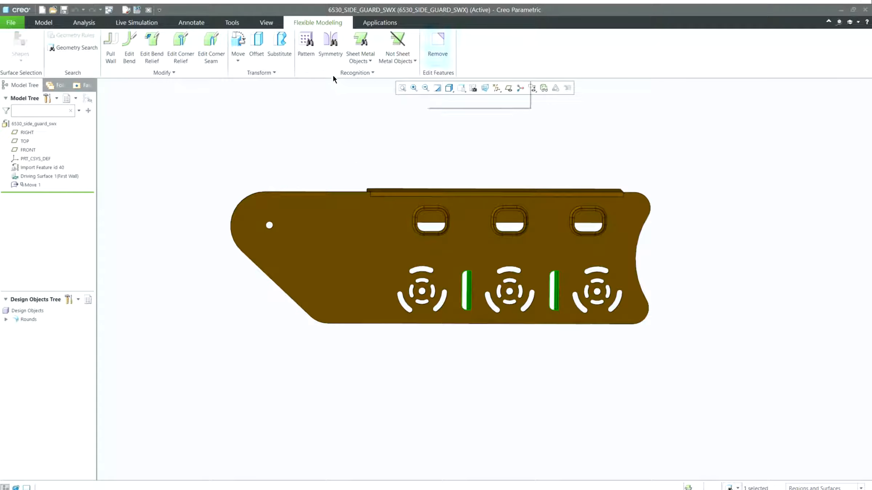
{"action": "middle_click", "coordinate": [662, 320]}
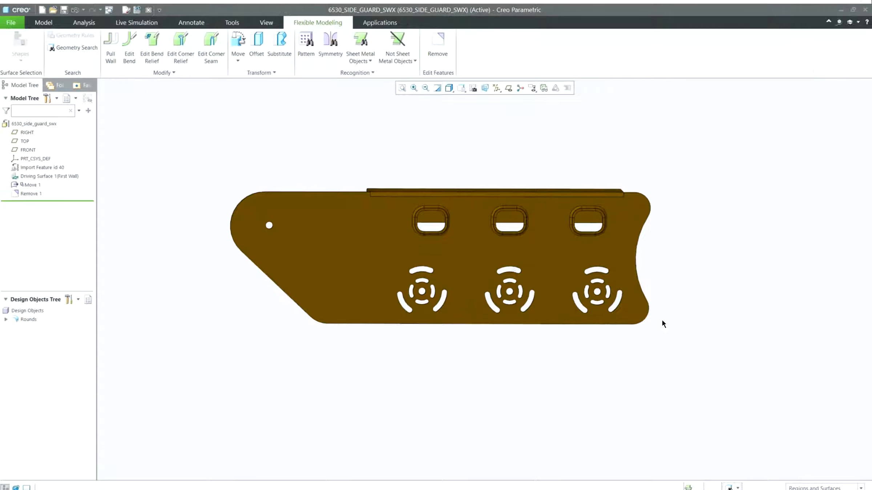
Select the first circular slot cluster and move a copy of it 7.8 toward the plate's left end
{"action": "middle_click_drag", "start_coordinate": [662, 320], "coordinate": [562, 279]}
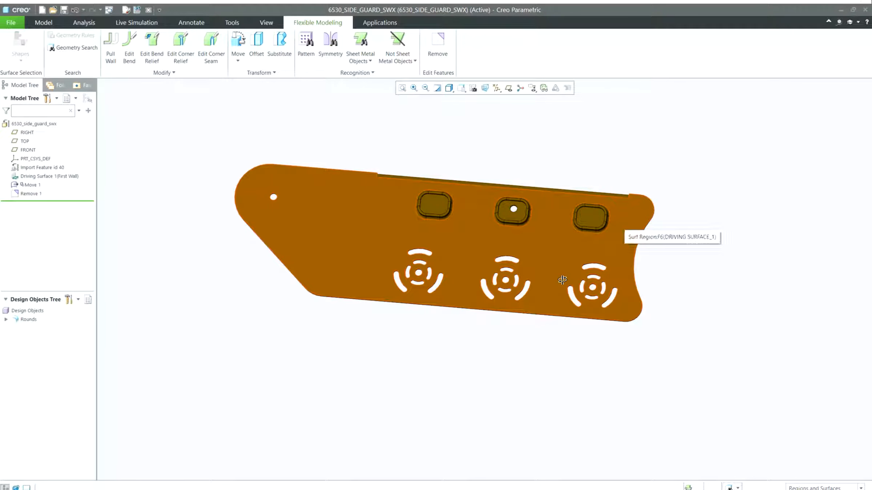
{"action": "mouse_move", "coordinate": [356, 298]}
{"action": "middle_mouse_down"}
{"action": "mouse_move", "coordinate": [379, 292]}
{"action": "mouse_move", "coordinate": [363, 320]}
{"action": "mouse_move", "coordinate": [334, 327]}
{"action": "mouse_move", "coordinate": [352, 311]}
{"action": "mouse_move", "coordinate": [395, 334]}
{"action": "mouse_move", "coordinate": [458, 349]}
{"action": "mouse_move", "coordinate": [358, 312]}
{"action": "middle_mouse_up"}
{"action": "left_click", "coordinate": [349, 297]}
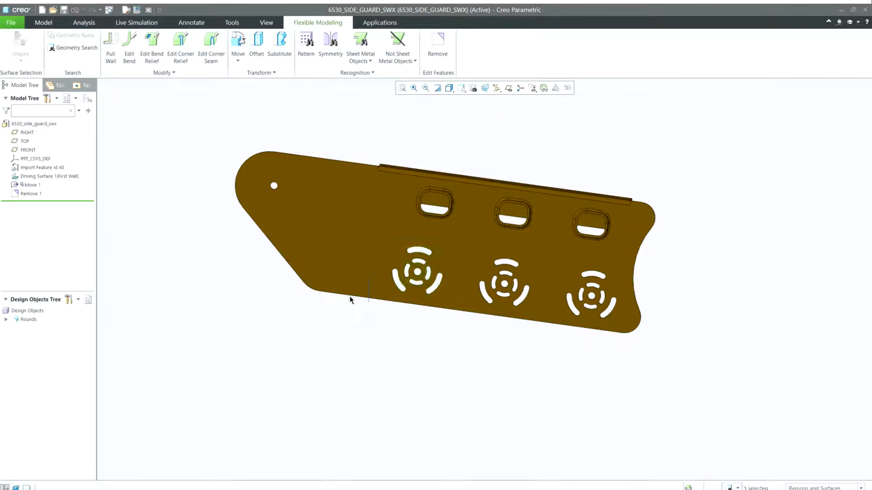
{"action": "left_click", "coordinate": [238, 61]}
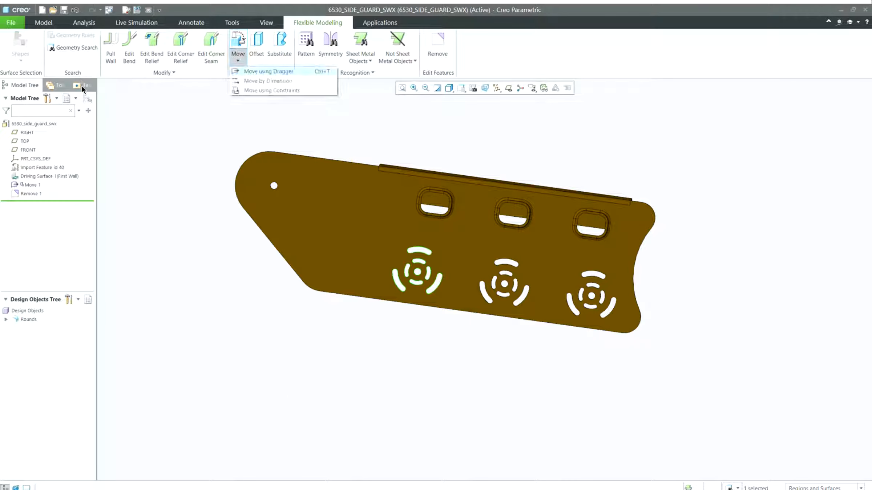
{"action": "left_click", "coordinate": [269, 71]}
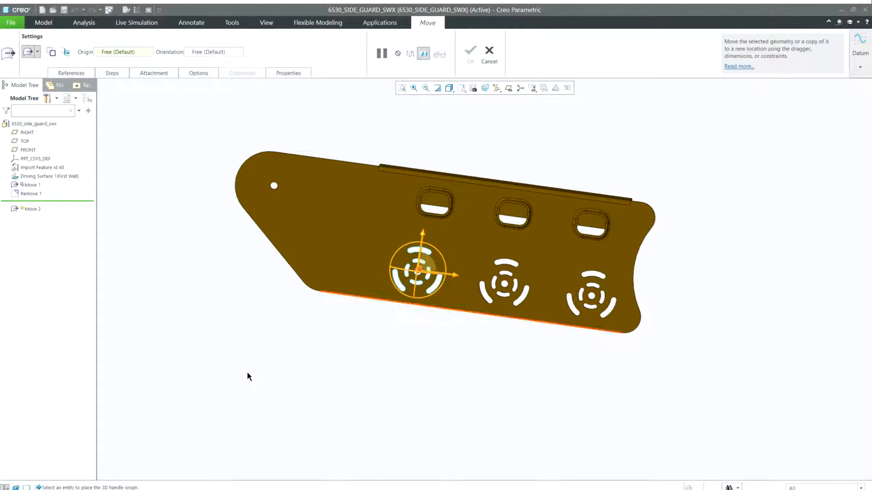
{"action": "left_click_drag", "start_coordinate": [289, 378], "coordinate": [224, 370]}
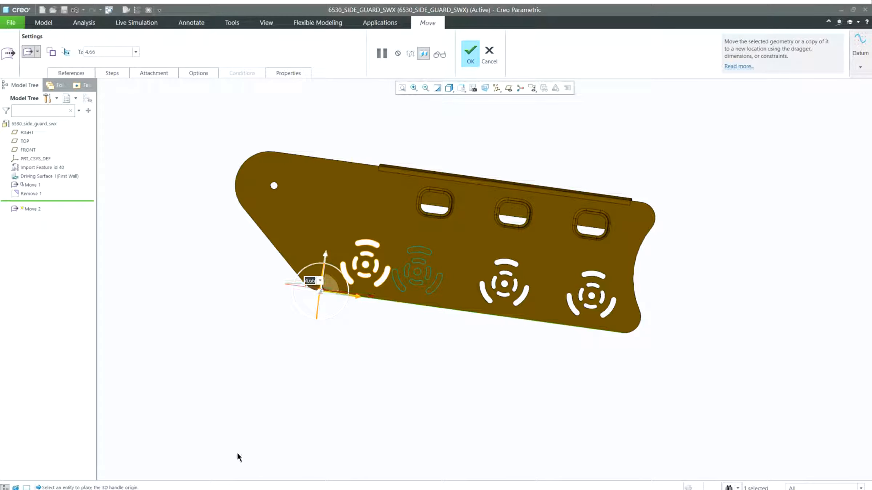
{"action": "type", "text": "7.8"}
{"action": "key", "text": "Return"}
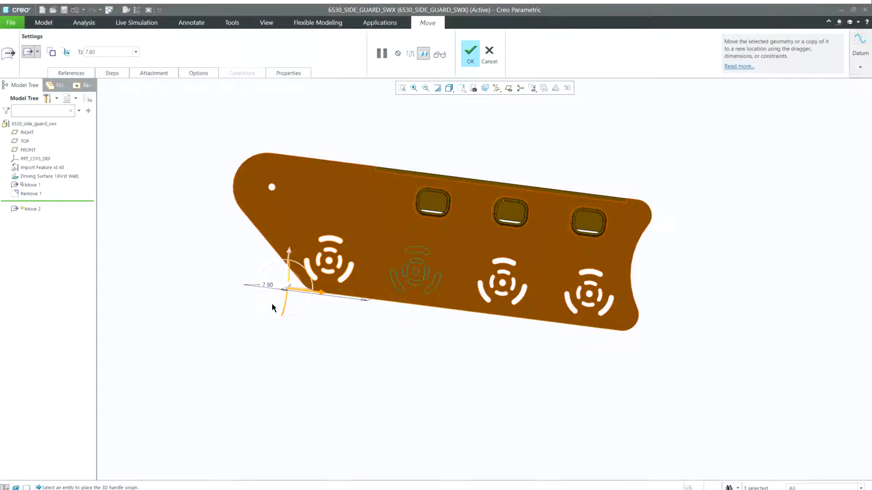
{"action": "left_click", "coordinate": [52, 52]}
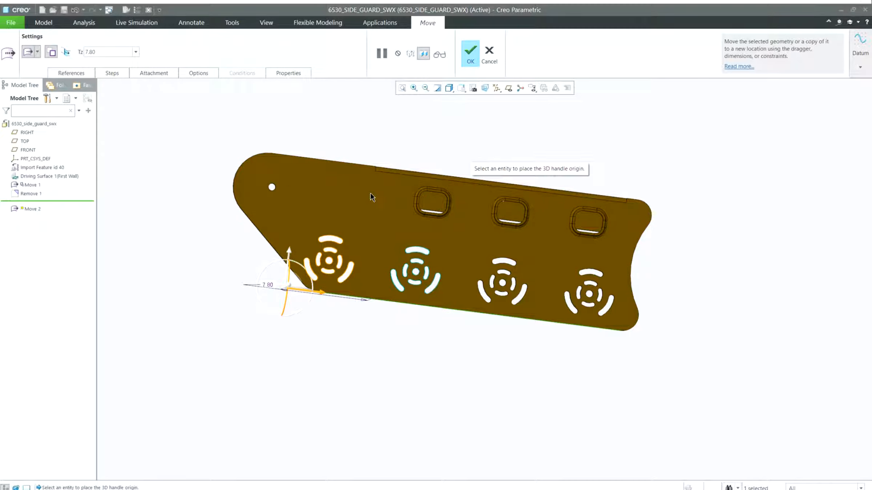
{"action": "left_click", "coordinate": [302, 160]}
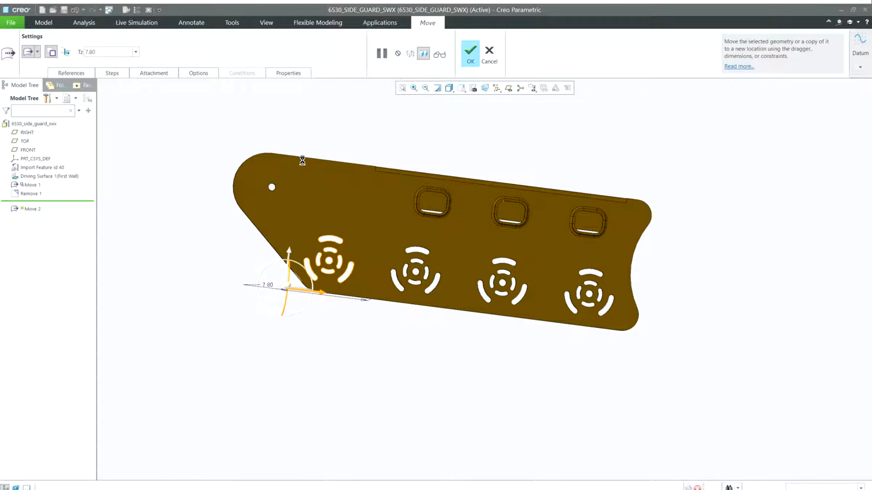
{"action": "middle_click_drag", "start_coordinate": [378, 176], "coordinate": [398, 150]}
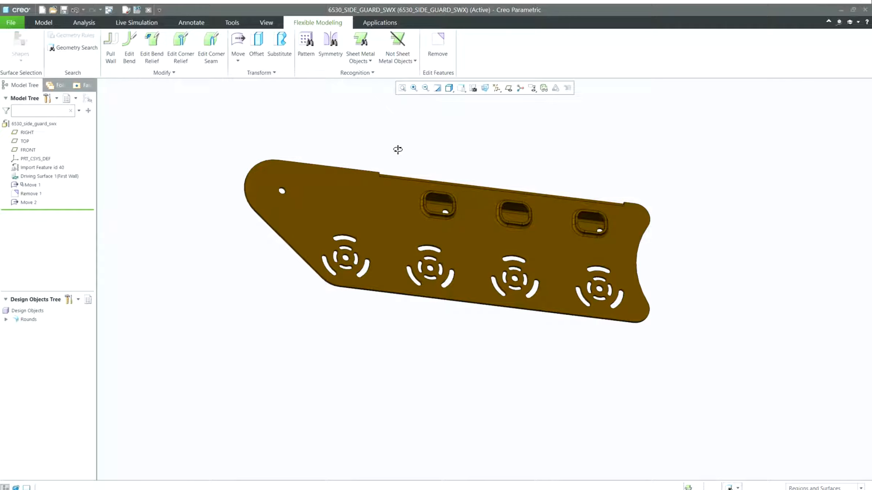
Recognize the part's bends using automatic selection
{"action": "scroll", "coordinate": [380, 176], "scroll_direction": "down", "scroll_amount": 1}
{"action": "middle_click_drag", "start_coordinate": [360, 199], "coordinate": [416, 195], "text": "shift"}
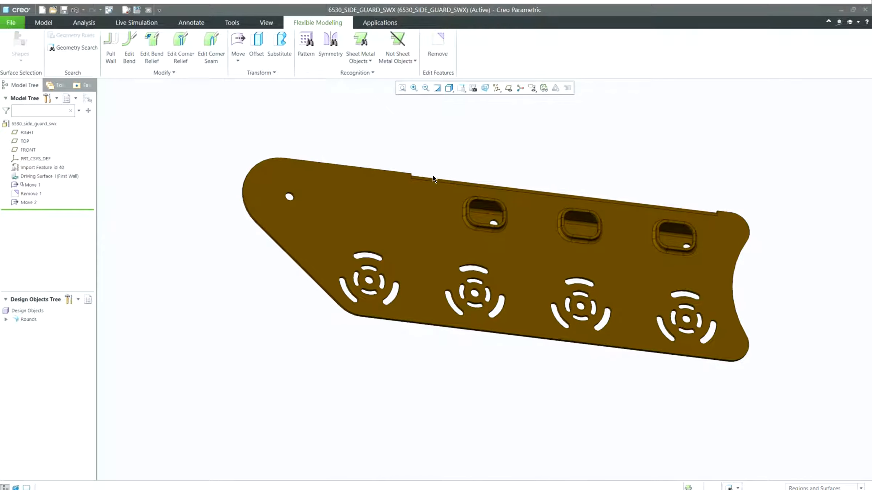
{"action": "left_click", "coordinate": [360, 54]}
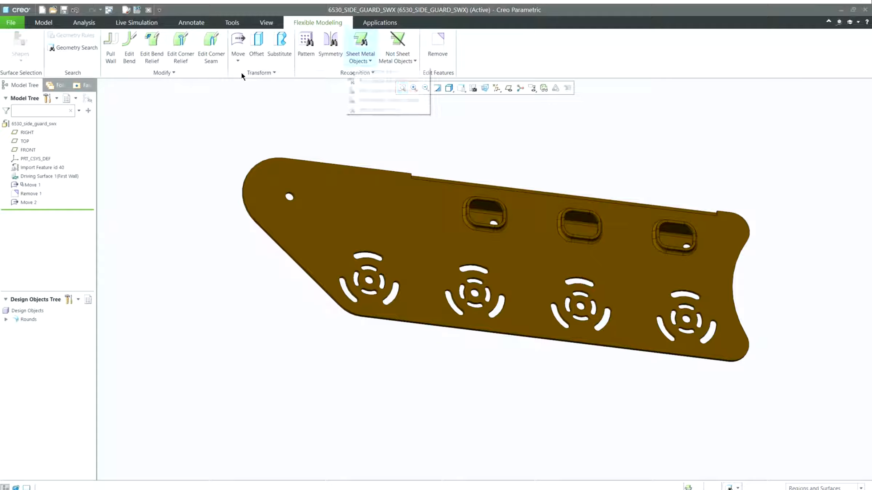
{"action": "left_click", "coordinate": [379, 72]}
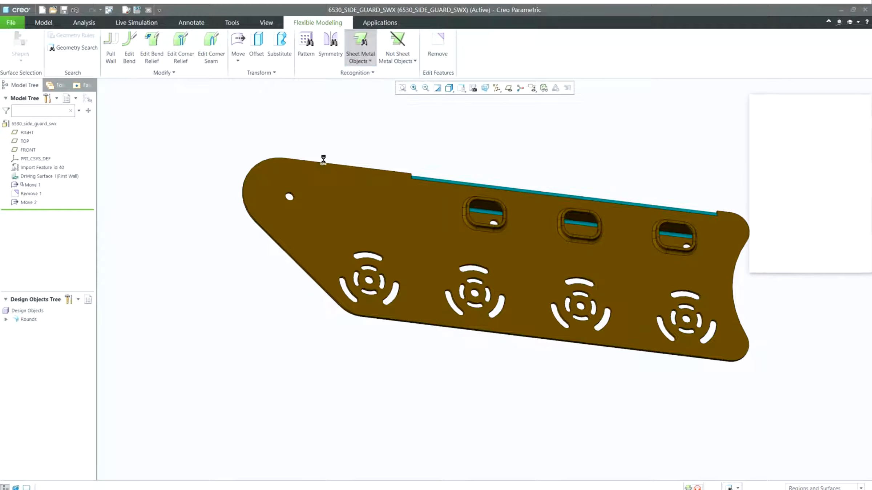
{"action": "left_click_drag", "start_coordinate": [769, 102], "coordinate": [748, 108]}
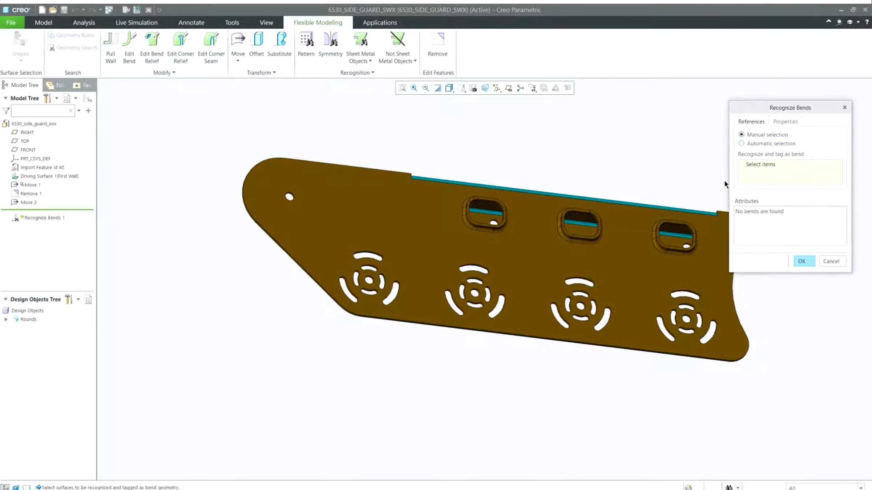
{"action": "left_click", "coordinate": [741, 143]}
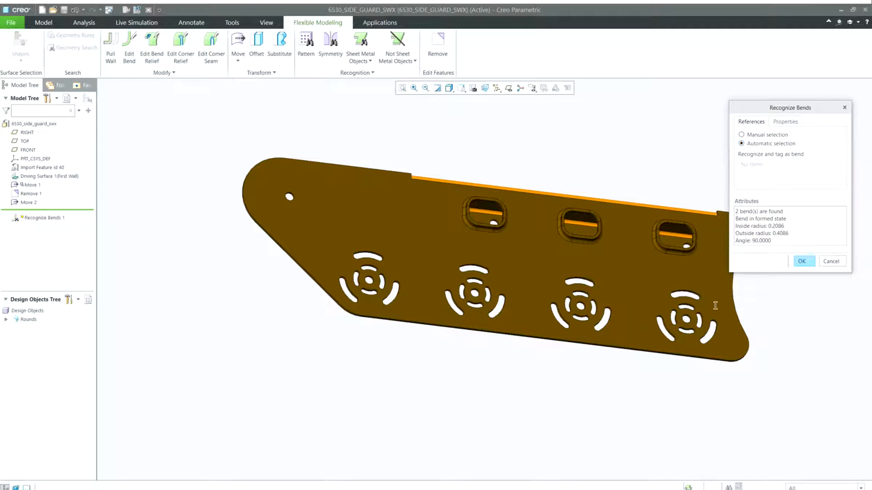
{"action": "middle_click", "coordinate": [777, 325]}
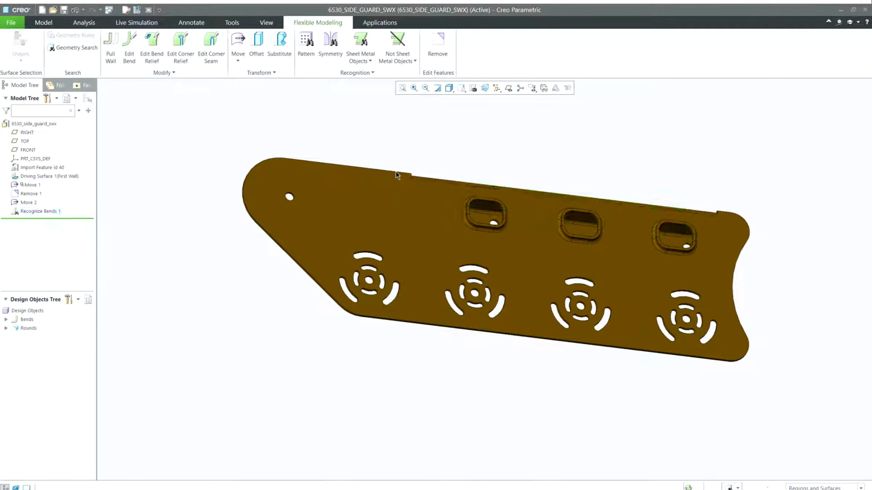
Recognize the bend reliefs using automatic selection
{"action": "left_click", "coordinate": [361, 58]}
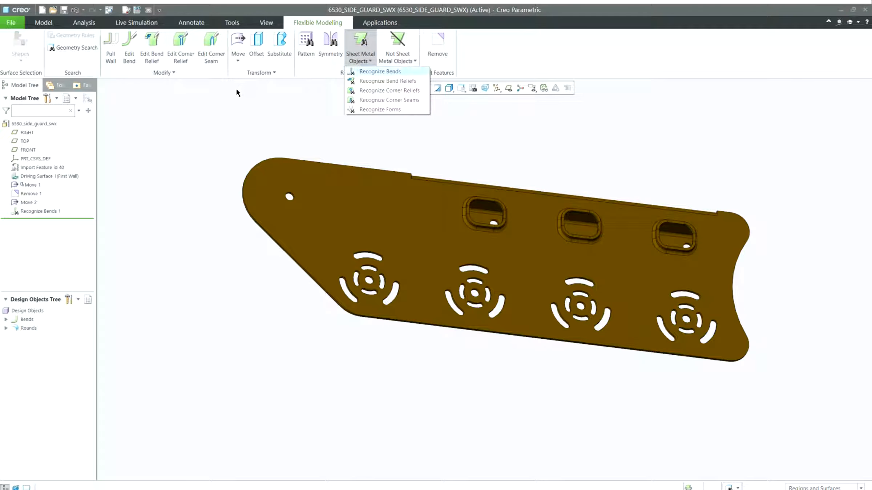
{"action": "key", "text": "Down"}
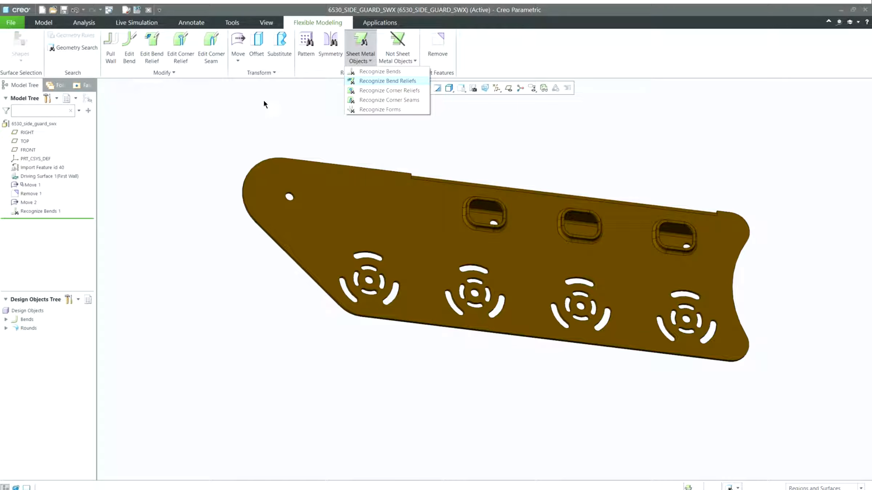
{"action": "key", "text": "Return"}
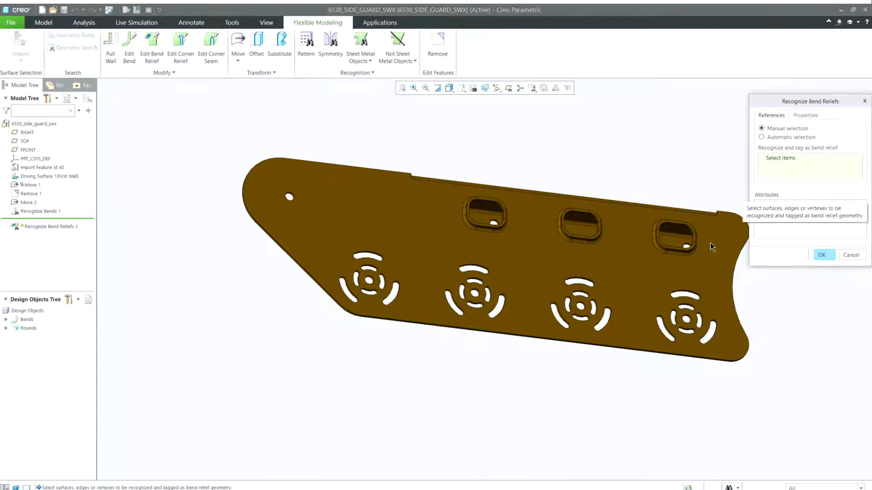
{"action": "left_click", "coordinate": [762, 137]}
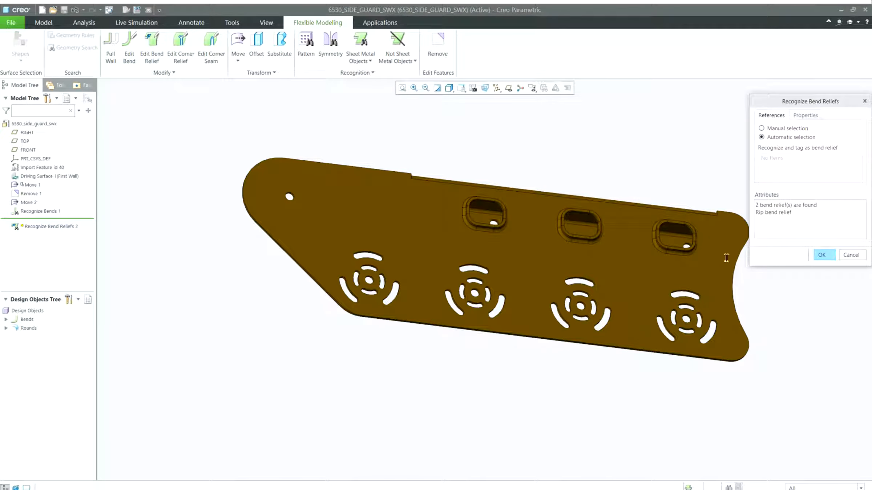
{"action": "left_click", "coordinate": [823, 255]}
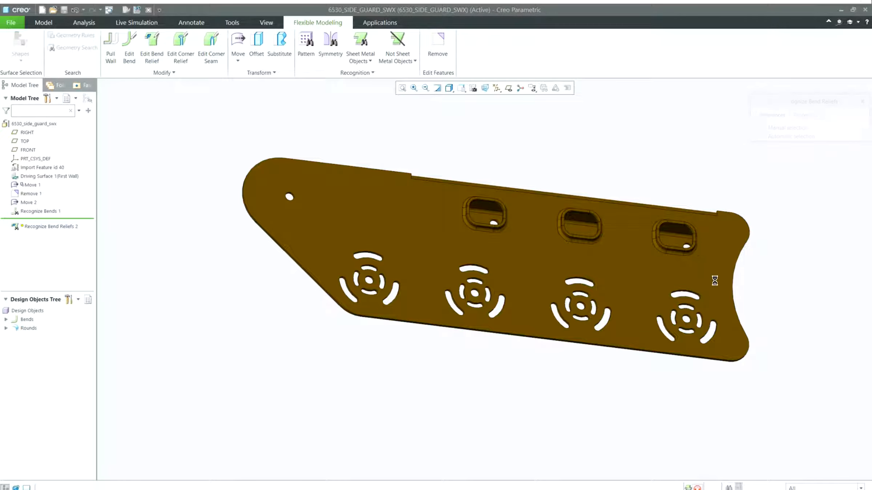
Recognize the embossed slots as forms by locating them on the plate's main surface
{"action": "left_click", "coordinate": [360, 58]}
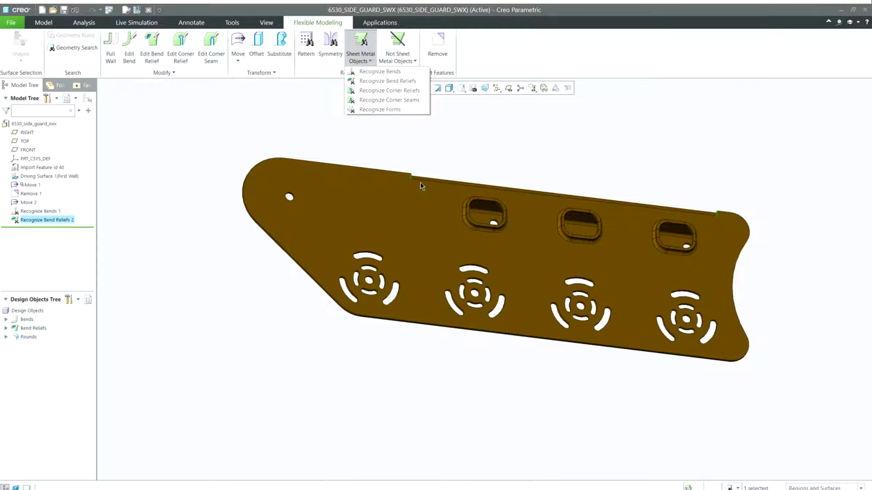
{"action": "left_click", "coordinate": [379, 110]}
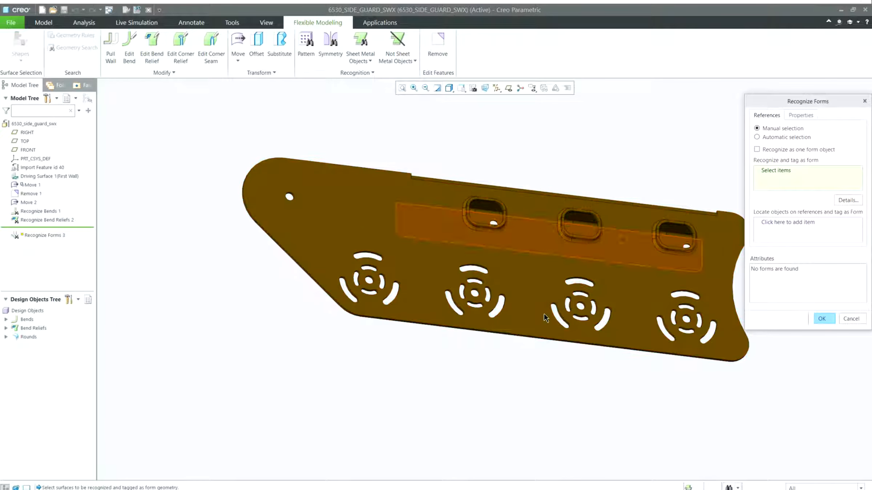
{"action": "left_click", "coordinate": [788, 231]}
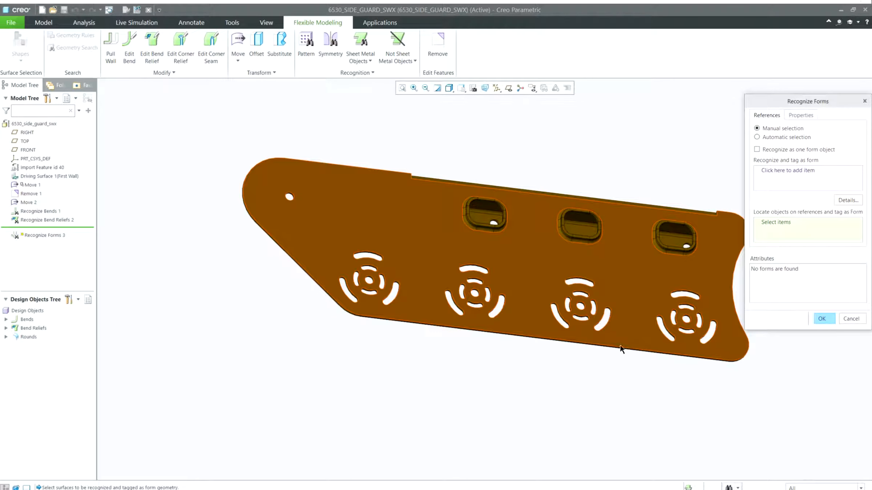
{"action": "left_click", "coordinate": [569, 335]}
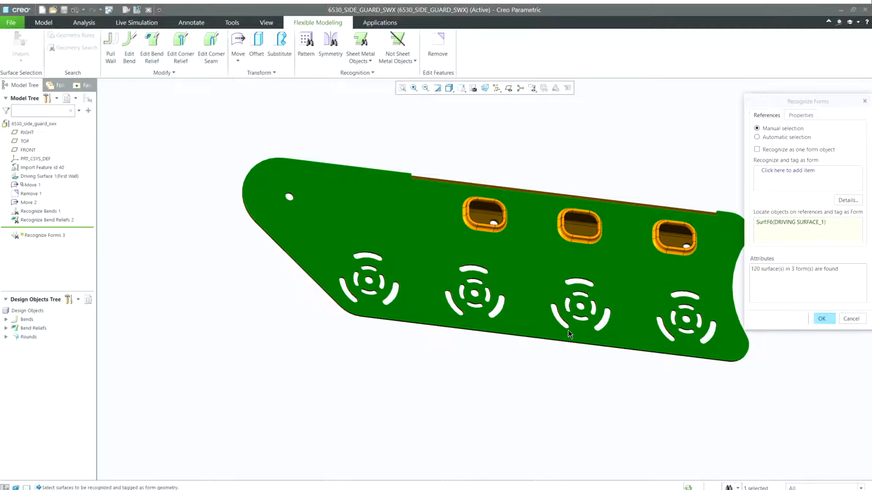
{"action": "left_click_drag", "start_coordinate": [791, 268], "coordinate": [843, 353]}
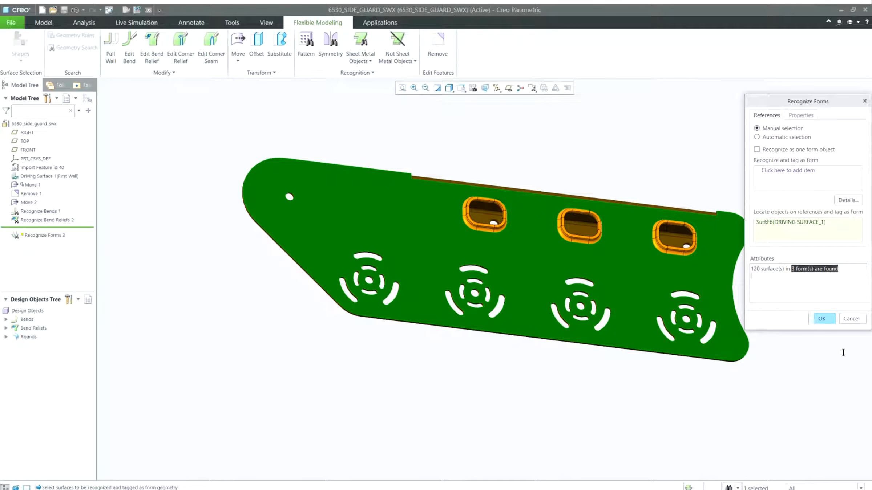
{"action": "middle_click", "coordinate": [820, 395]}
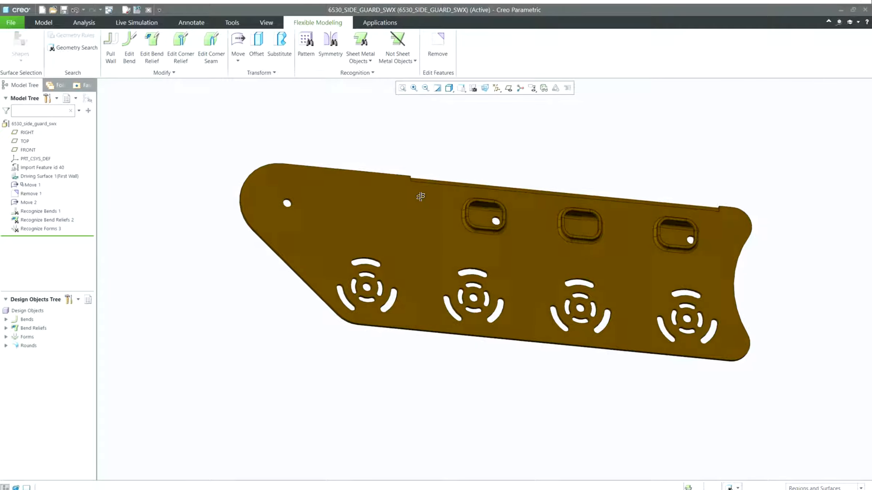
Preview the part's flat pattern and cancel it
{"action": "left_click", "coordinate": [44, 22]}
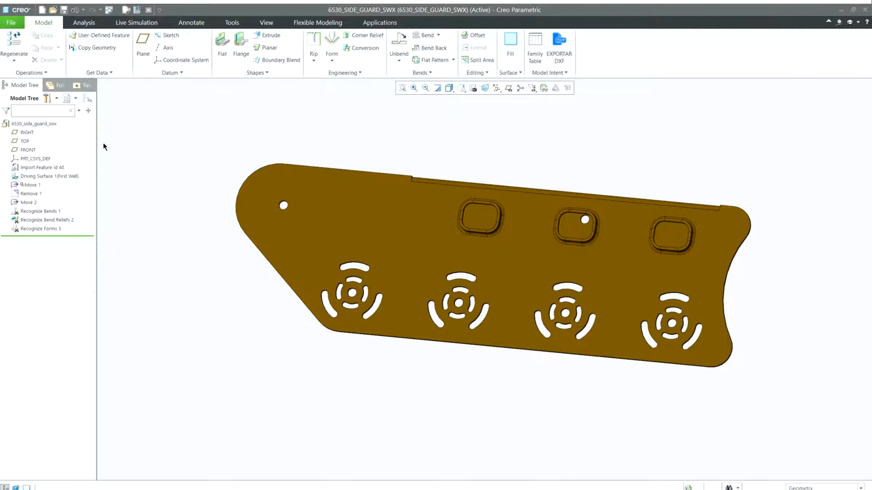
{"action": "left_click", "coordinate": [435, 59]}
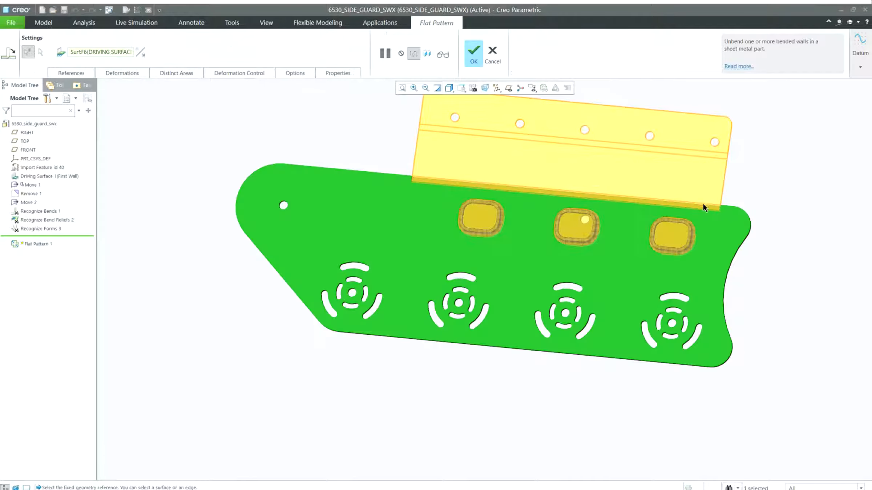
{"action": "mouse_move", "coordinate": [716, 200]}
{"action": "middle_mouse_down"}
{"action": "mouse_move", "coordinate": [708, 197]}
{"action": "mouse_move", "coordinate": [743, 207]}
{"action": "mouse_move", "coordinate": [725, 204]}
{"action": "middle_mouse_up"}
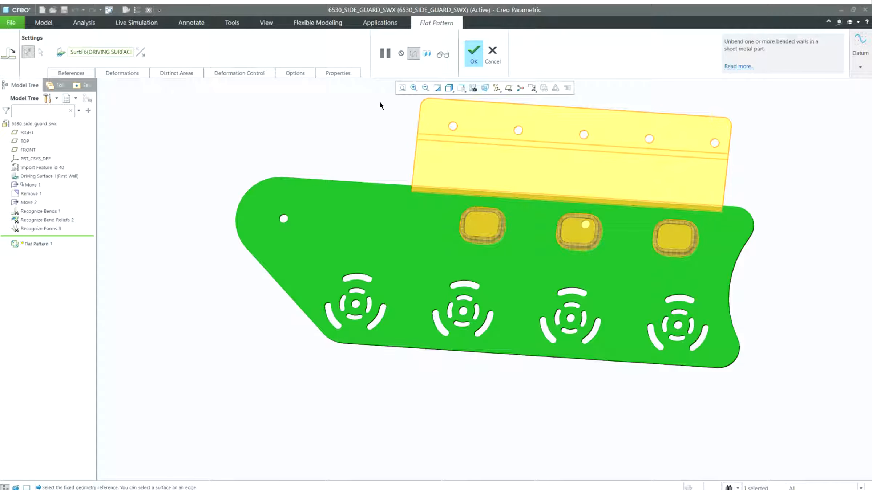
{"action": "left_click", "coordinate": [493, 54]}
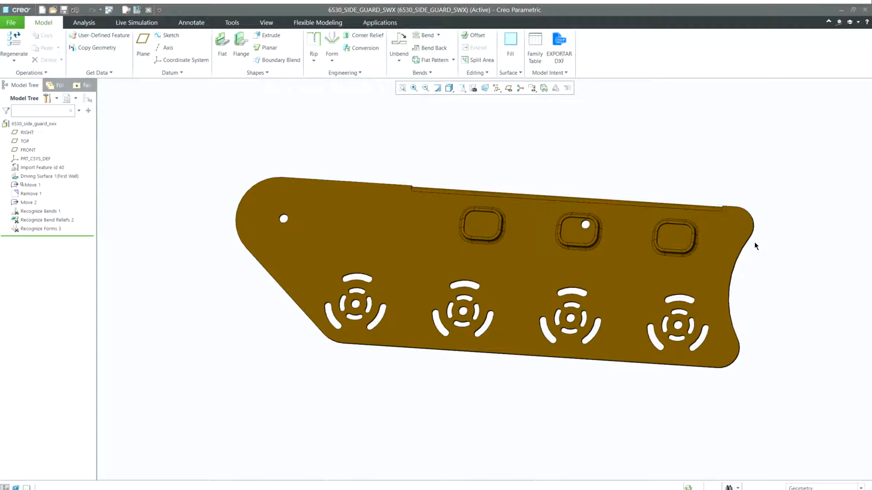
Select the rightmost embossed slot and start pattern recognition with 4 instances
{"action": "middle_click_drag", "start_coordinate": [597, 218], "coordinate": [569, 208]}
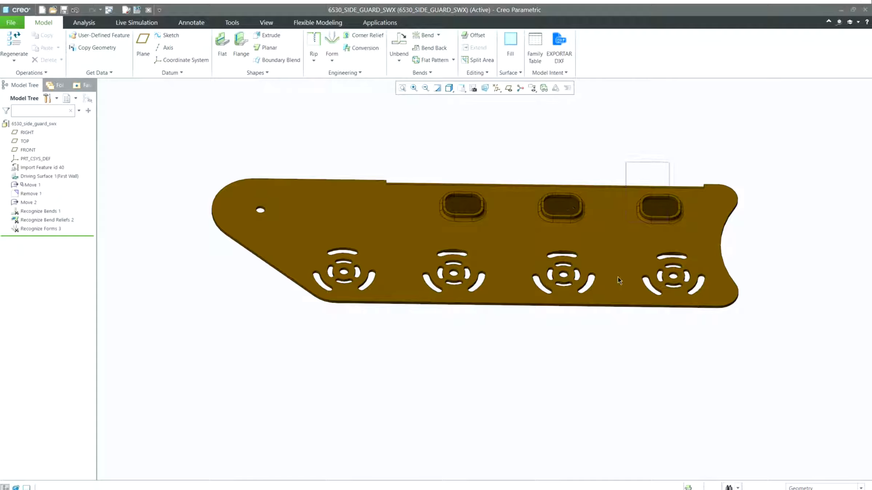
{"action": "left_click", "coordinate": [659, 209]}
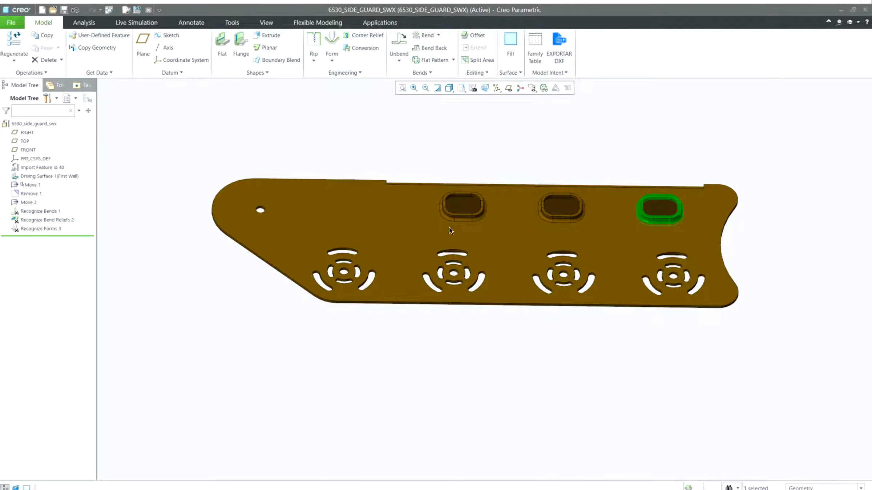
{"action": "left_click", "coordinate": [317, 22]}
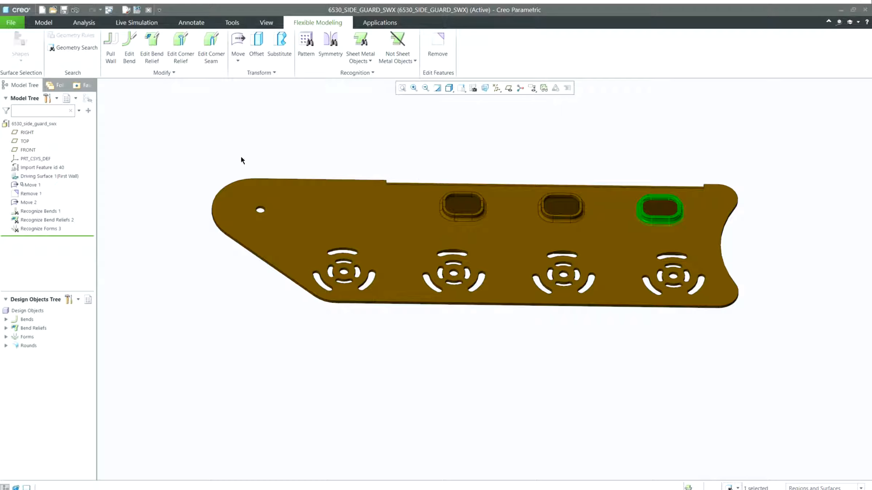
{"action": "left_click", "coordinate": [305, 42]}
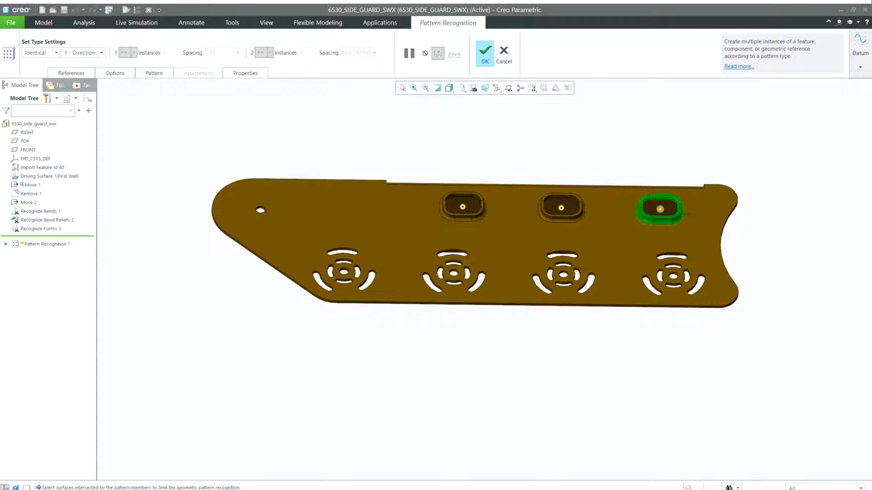
{"action": "left_click", "coordinate": [115, 73]}
{"action": "left_click", "coordinate": [103, 106]}
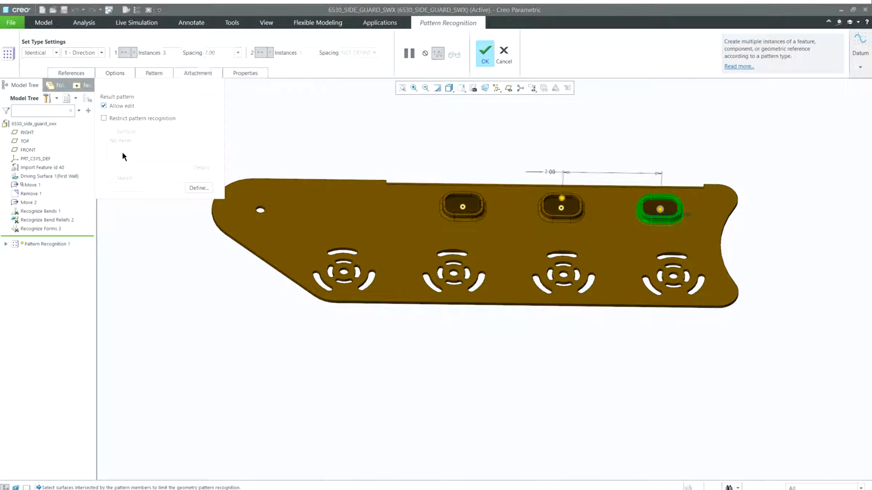
{"action": "left_click", "coordinate": [171, 53]}
{"action": "type", "text": "4"}
{"action": "key", "text": "Return"}
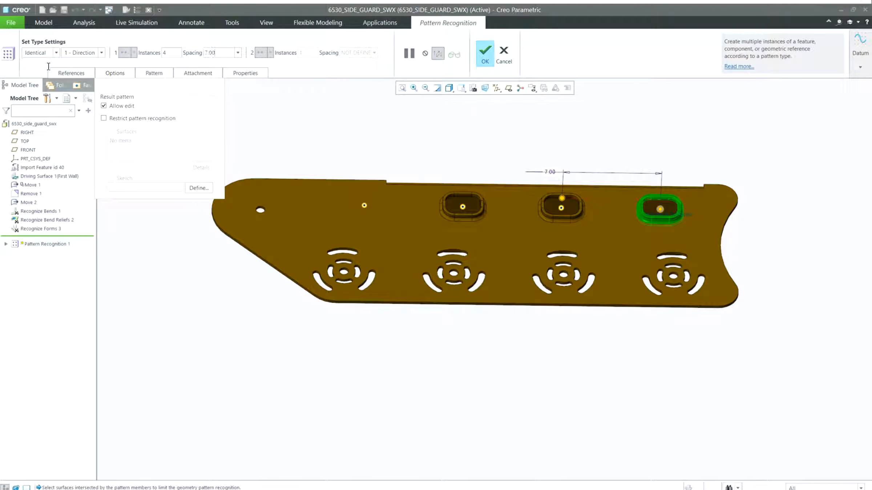
Set the pattern spacing to 7.80 and finish the pattern recognition of the slots
{"action": "key", "text": "BackSpace"}
{"action": "key", "text": "BackSpace"}
{"action": "type", "text": "8"}
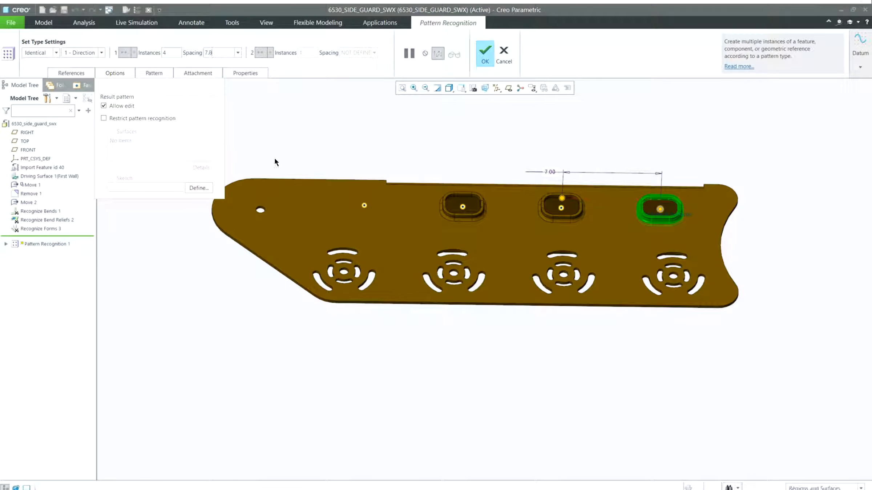
{"action": "key", "text": "Return"}
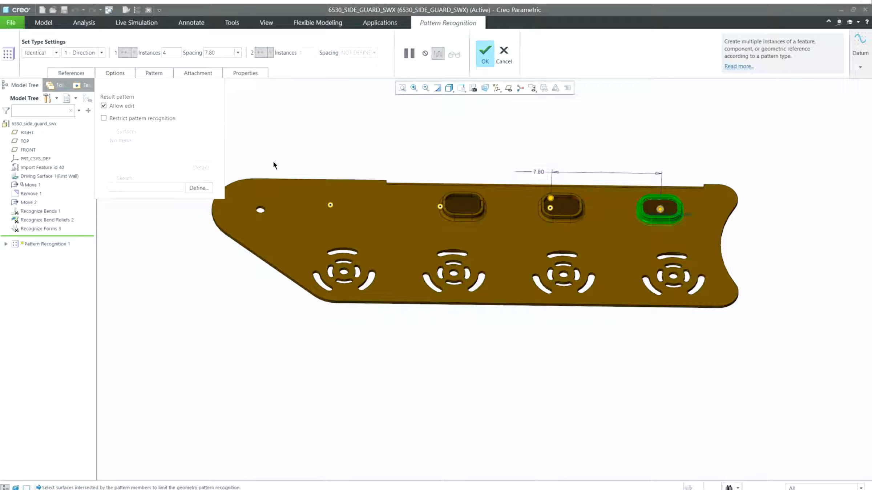
{"action": "middle_click", "coordinate": [214, 142]}
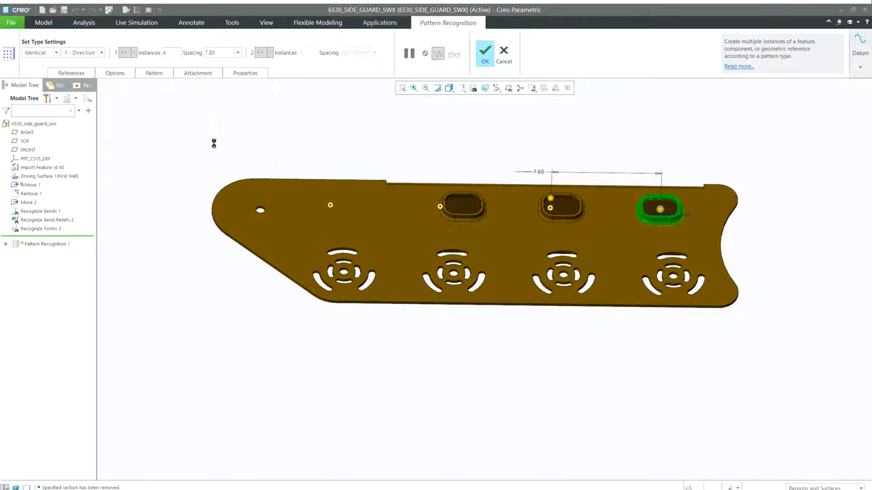
Start Edit Bend Relief and change the relief at the flange notch to an Obround shape
{"action": "middle_click_drag", "start_coordinate": [288, 152], "coordinate": [322, 168]}
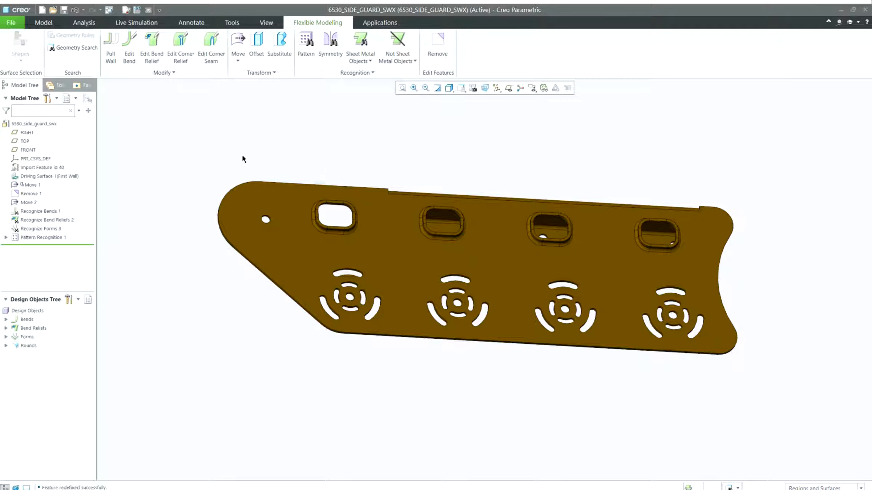
{"action": "left_click", "coordinate": [152, 45]}
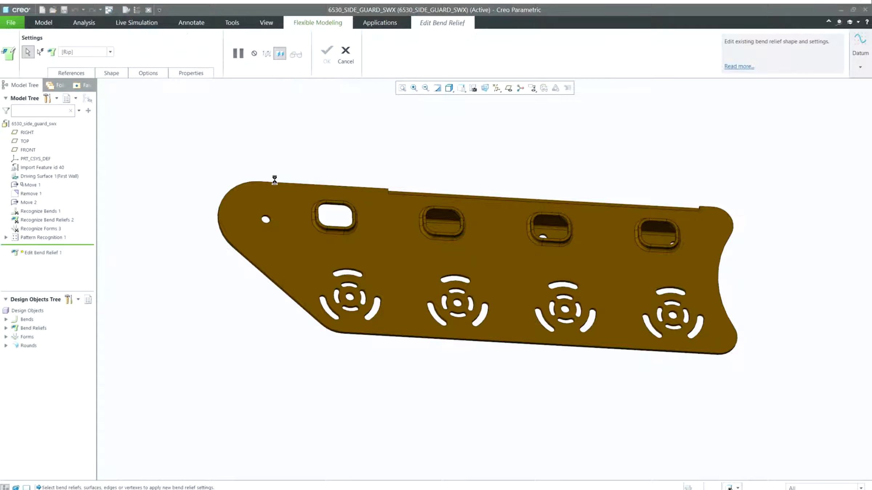
{"action": "middle_click_drag", "start_coordinate": [310, 216], "coordinate": [240, 236]}
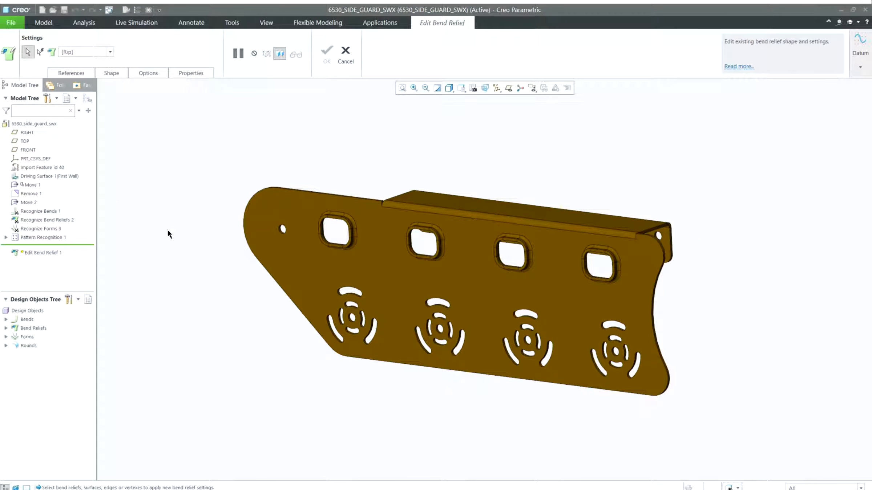
{"action": "scroll", "coordinate": [255, 248], "scroll_direction": "up", "scroll_amount": 5}
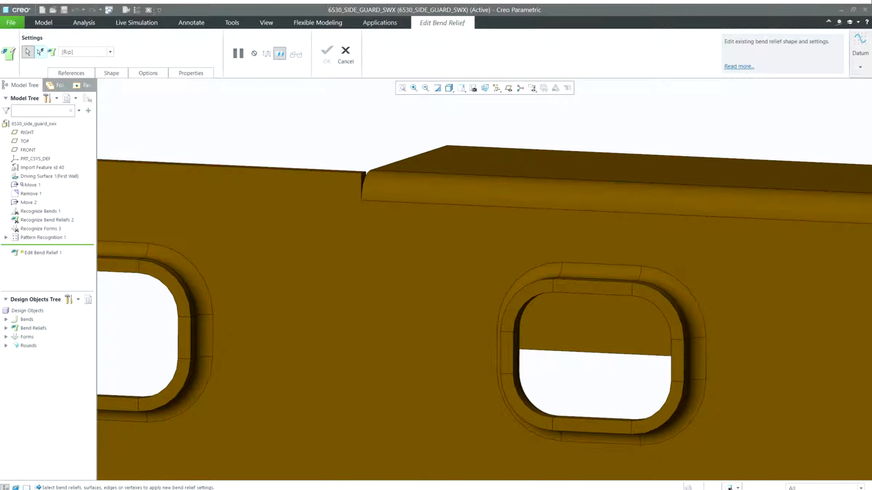
{"action": "left_click", "coordinate": [40, 51]}
{"action": "left_click", "coordinate": [110, 52]}
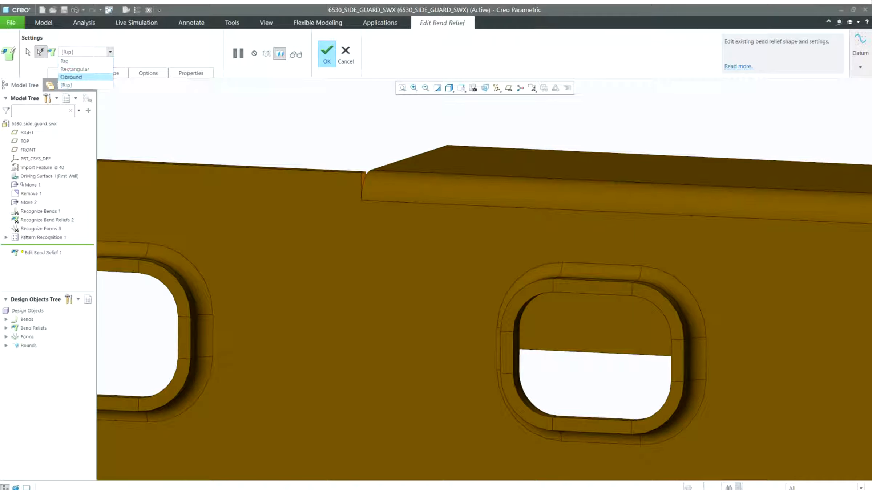
{"action": "left_click", "coordinate": [71, 77]}
{"action": "mouse_move", "coordinate": [244, 202]}
{"action": "middle_mouse_down"}
{"action": "mouse_move", "coordinate": [272, 196]}
{"action": "mouse_move", "coordinate": [233, 200]}
{"action": "middle_mouse_up"}
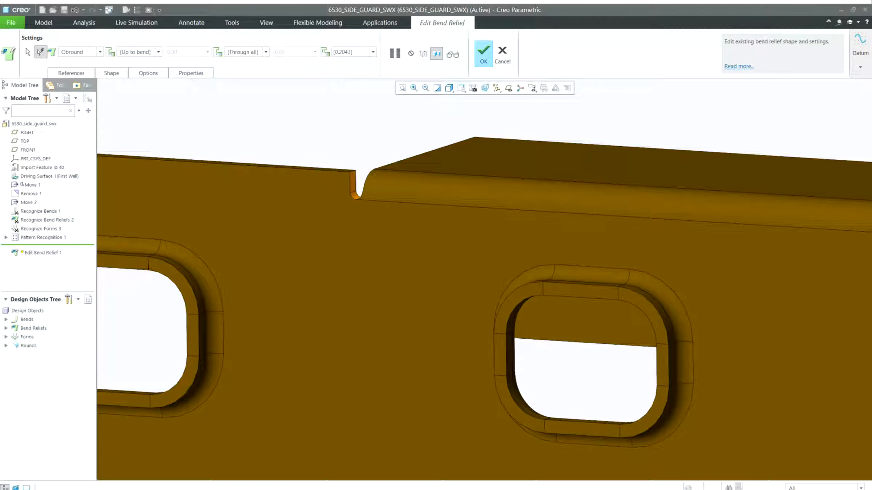
Review the relief's Shape and Options settings, then finish the bend relief edit
{"action": "left_click", "coordinate": [111, 73]}
{"action": "left_click", "coordinate": [148, 73]}
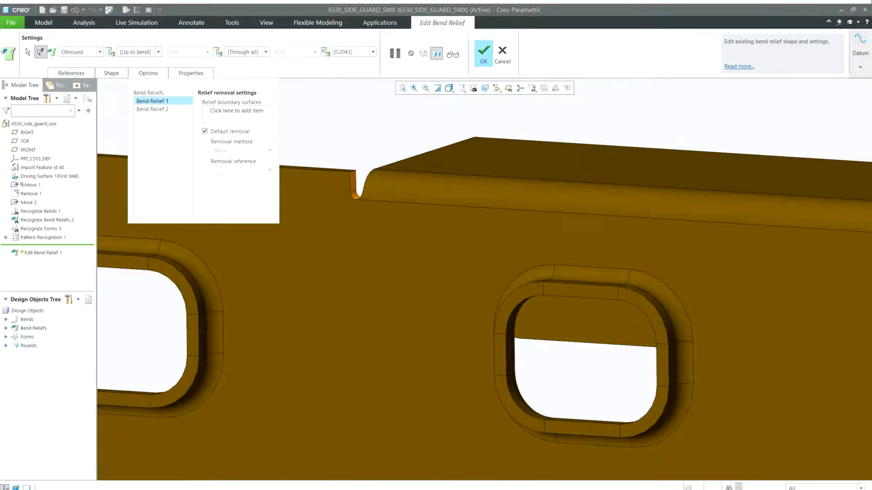
{"action": "left_click", "coordinate": [112, 73]}
{"action": "left_click", "coordinate": [112, 73]}
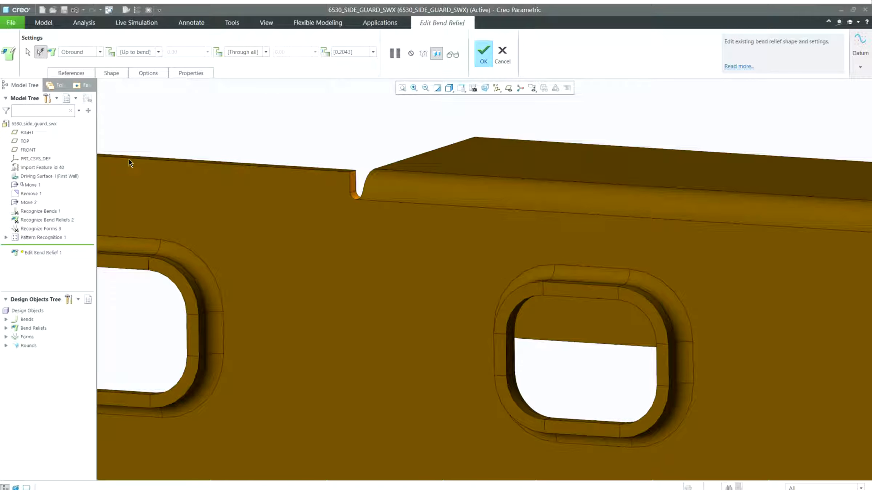
{"action": "middle_click", "coordinate": [117, 162]}
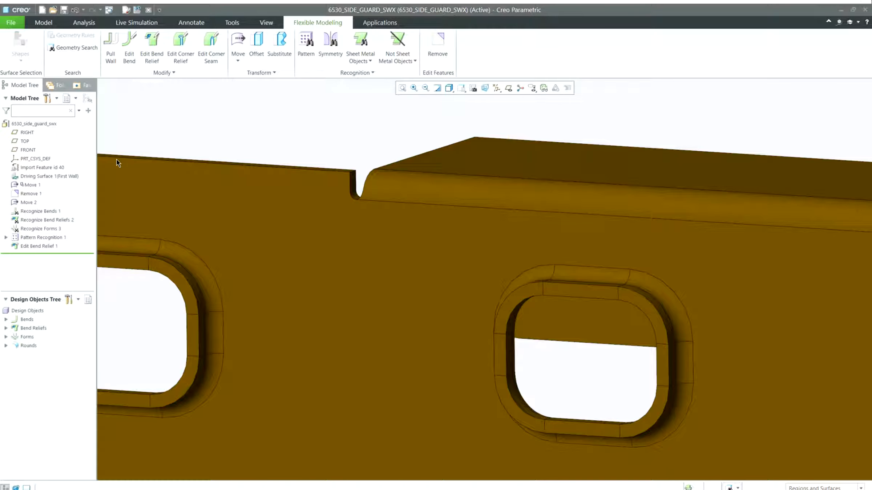
Inspect the edited side guard within the TRACKS_PORT track assembly
{"action": "scroll", "coordinate": [117, 160], "scroll_direction": "down", "scroll_amount": 6}
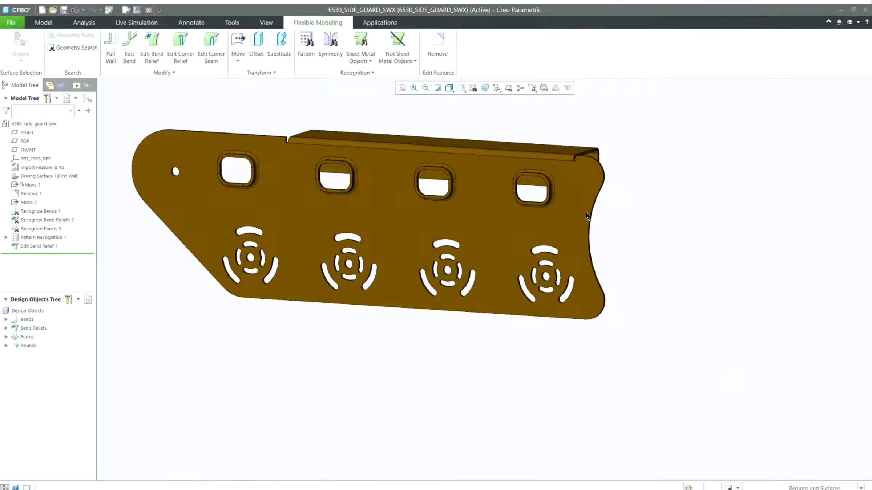
{"action": "middle_click_drag", "start_coordinate": [586, 212], "coordinate": [516, 195]}
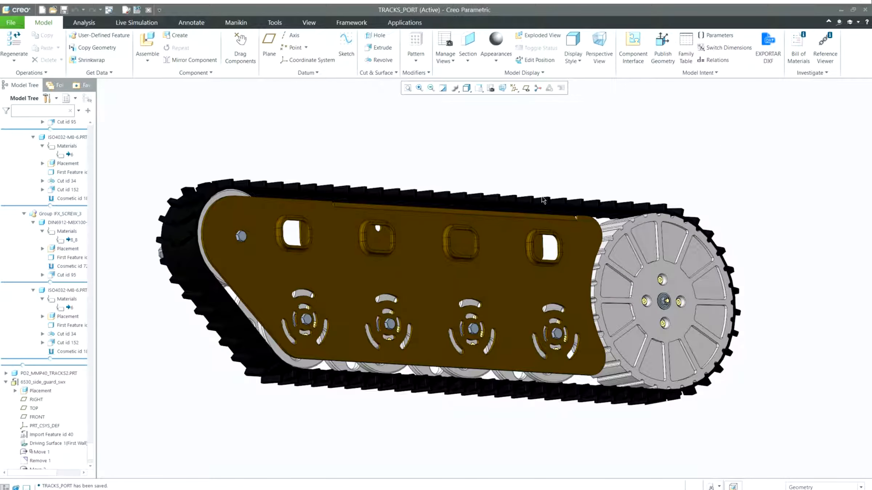
{"action": "middle_click_drag", "start_coordinate": [541, 201], "coordinate": [508, 199]}
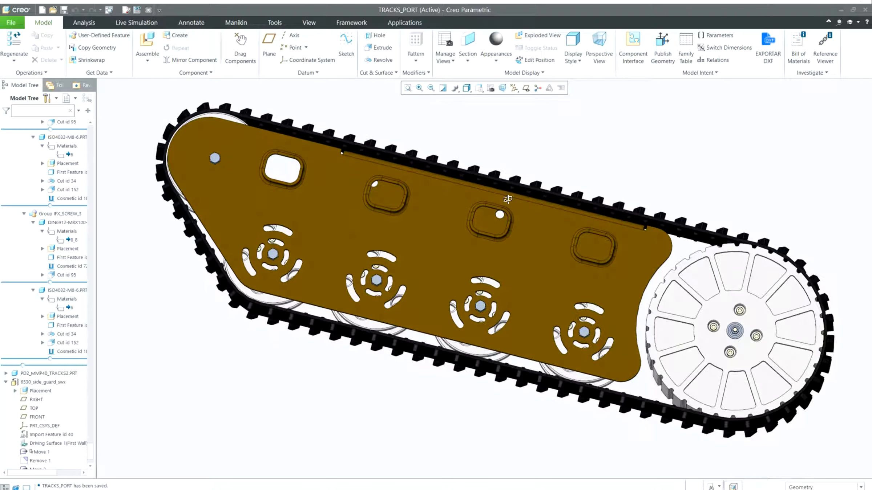